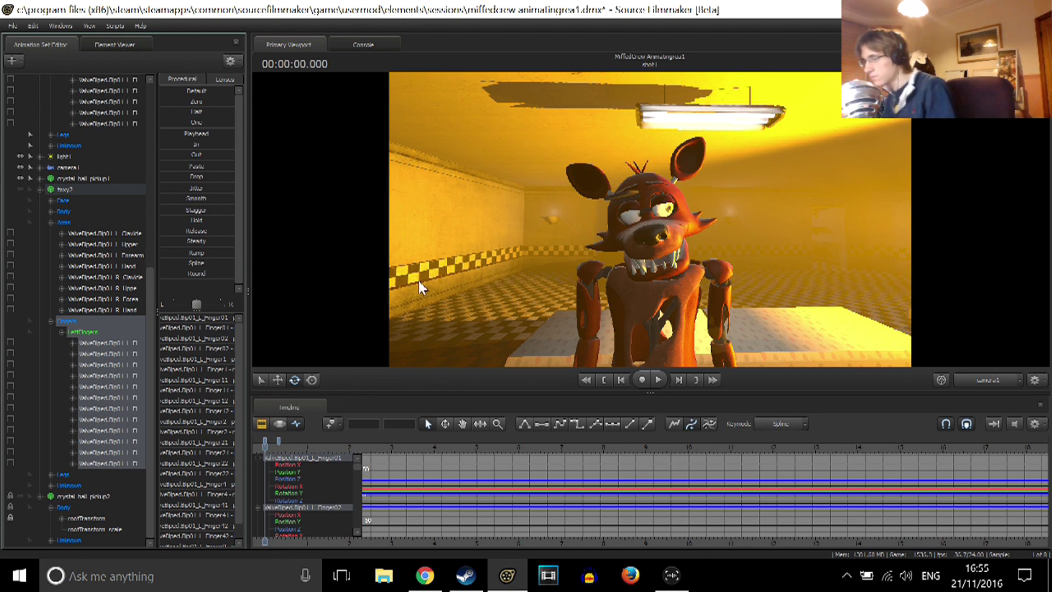
- Switch to the work camera, move in on foxy1's hand with the crystal ball, and select the ValveBiped.Bip01_L_Hand bone
{"action": "left_click", "coordinate": [986, 380]}
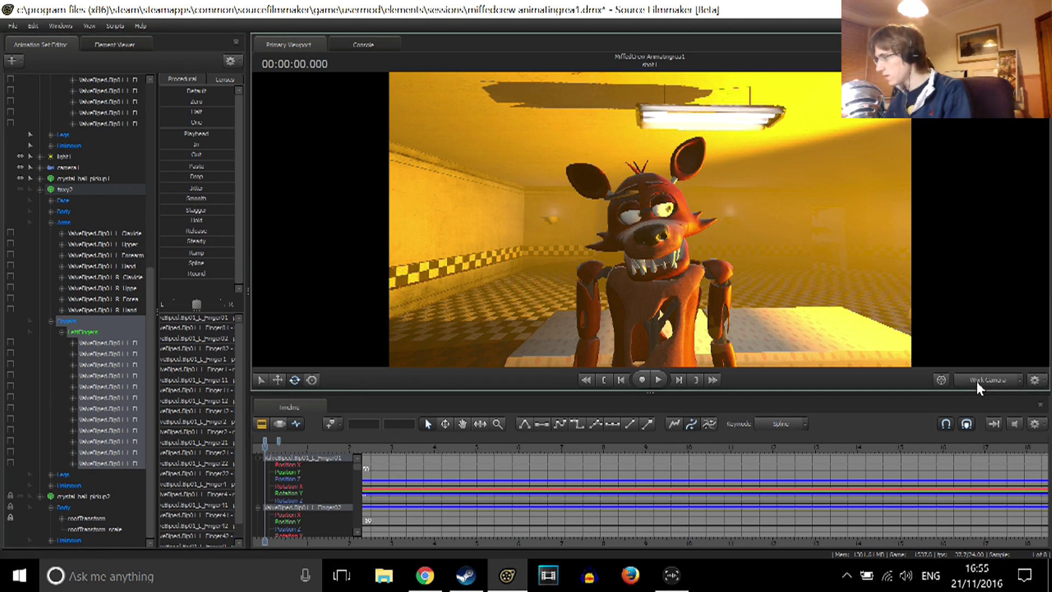
{"action": "left_click", "coordinate": [864, 288]}
{"action": "key", "text": "s"}
{"action": "left_click_drag", "start_coordinate": [865, 287], "coordinate": [846, 307]}
{"action": "key", "text": "w"}
{"action": "key", "text": "w"}
{"action": "key", "text": "a"}
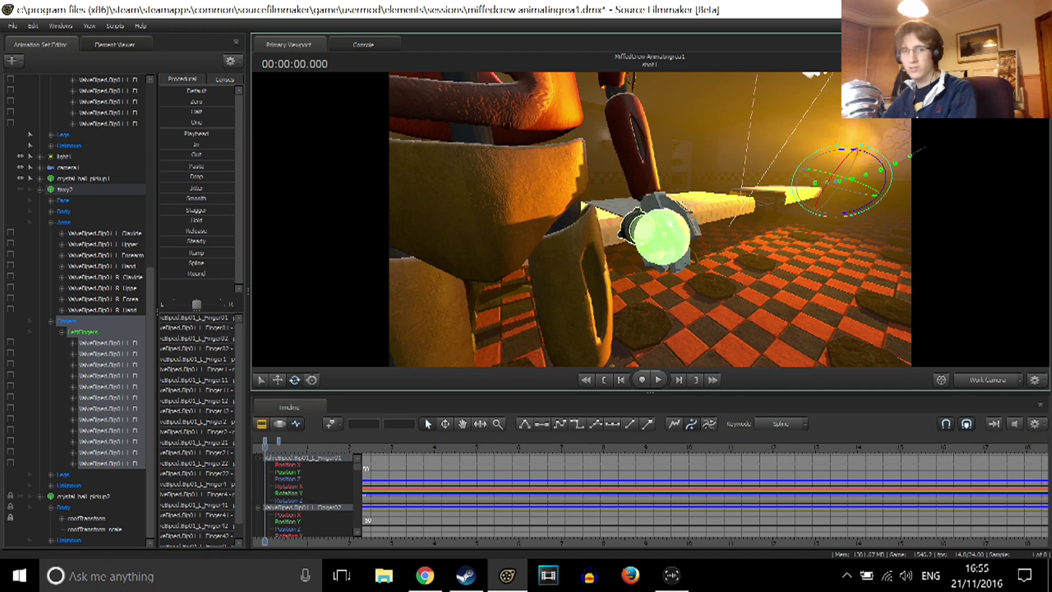
{"action": "left_click", "coordinate": [654, 220]}
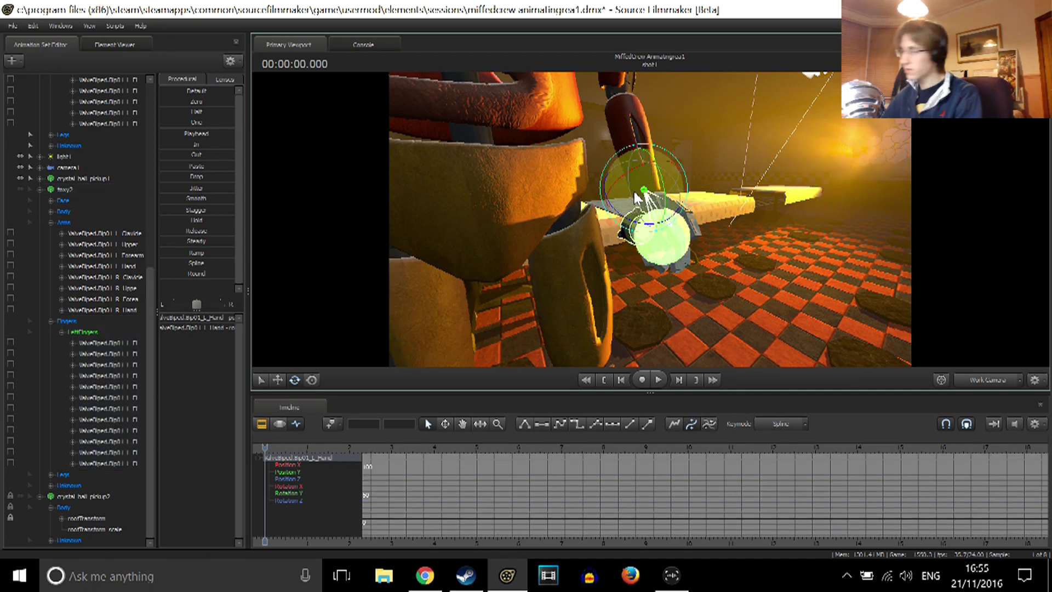
- Try rotating foxy1's left hand and forearm with the crystal ball unattached, and undo the rotation
{"action": "left_click_drag", "start_coordinate": [637, 194], "coordinate": [691, 197]}
{"action": "left_click", "coordinate": [612, 103]}
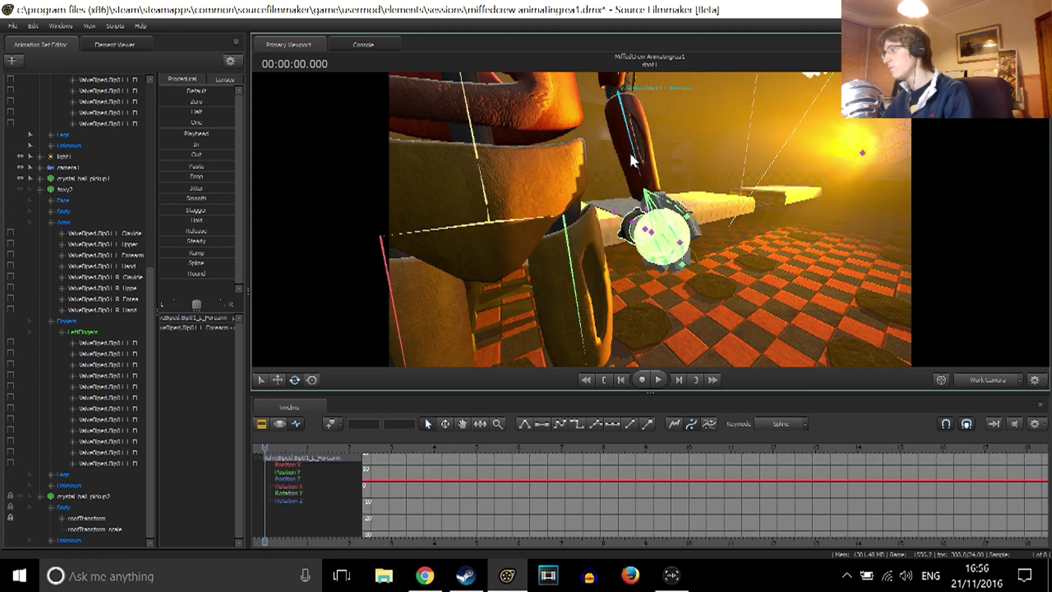
{"action": "left_click_drag", "start_coordinate": [612, 105], "coordinate": [626, 86]}
{"action": "left_click_drag", "start_coordinate": [766, 164], "coordinate": [861, 153]}
{"action": "key", "text": "ctrl+z"}
{"action": "mouse_move", "coordinate": [650, 220]}
{"action": "left_mouse_down"}
{"action": "mouse_move", "coordinate": [614, 244]}
{"action": "mouse_move", "coordinate": [650, 226]}
{"action": "left_mouse_up"}
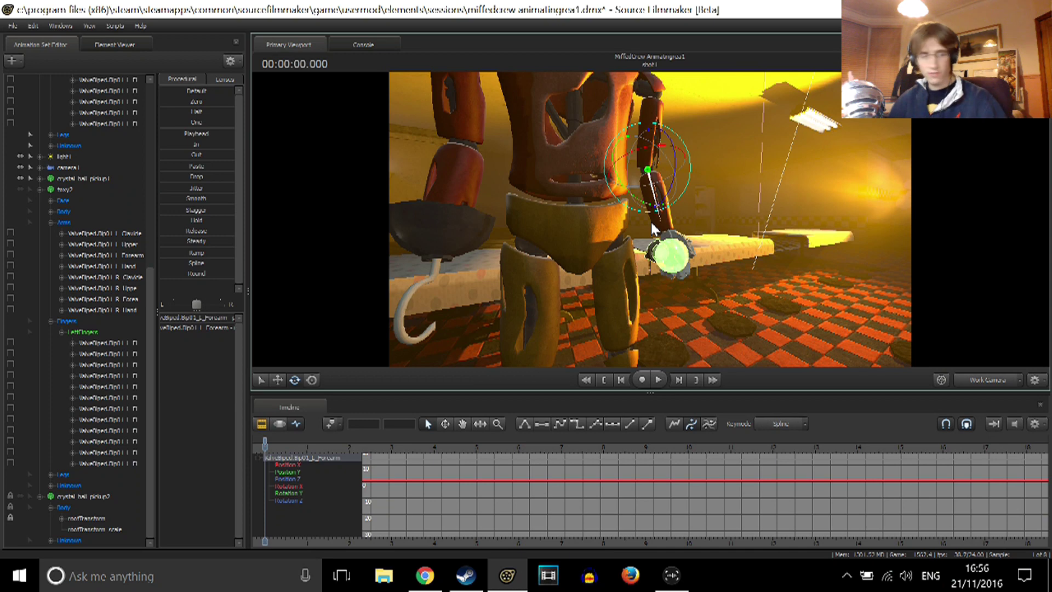
- Select foxy1's left hand bone and expand crystal_ball_pickup1 and its Body group in the animation set list
{"action": "left_click", "coordinate": [673, 252]}
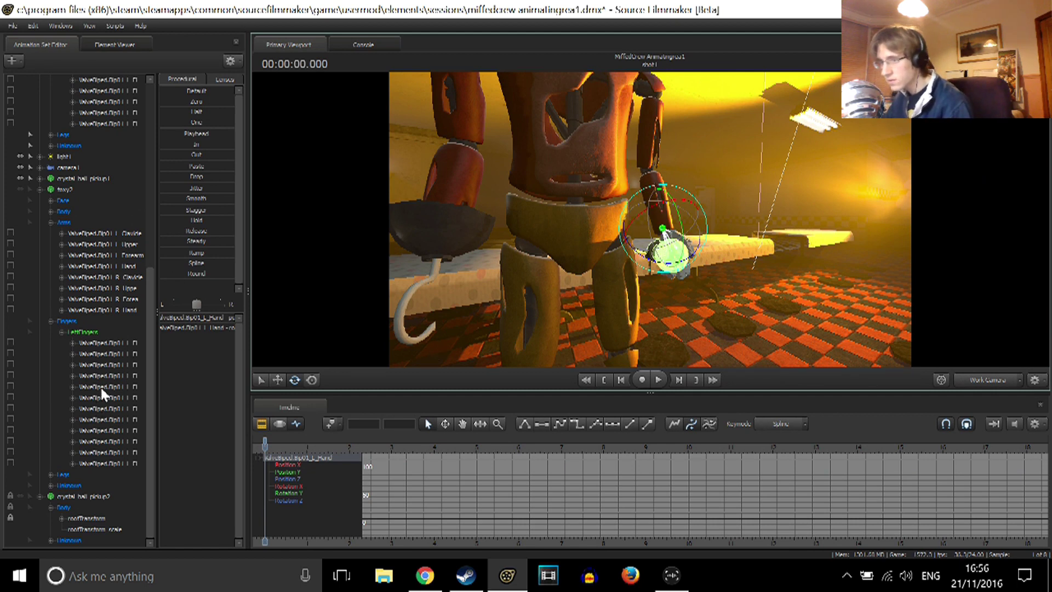
{"action": "scroll", "coordinate": [85, 283], "scroll_direction": "up", "scroll_amount": 8}
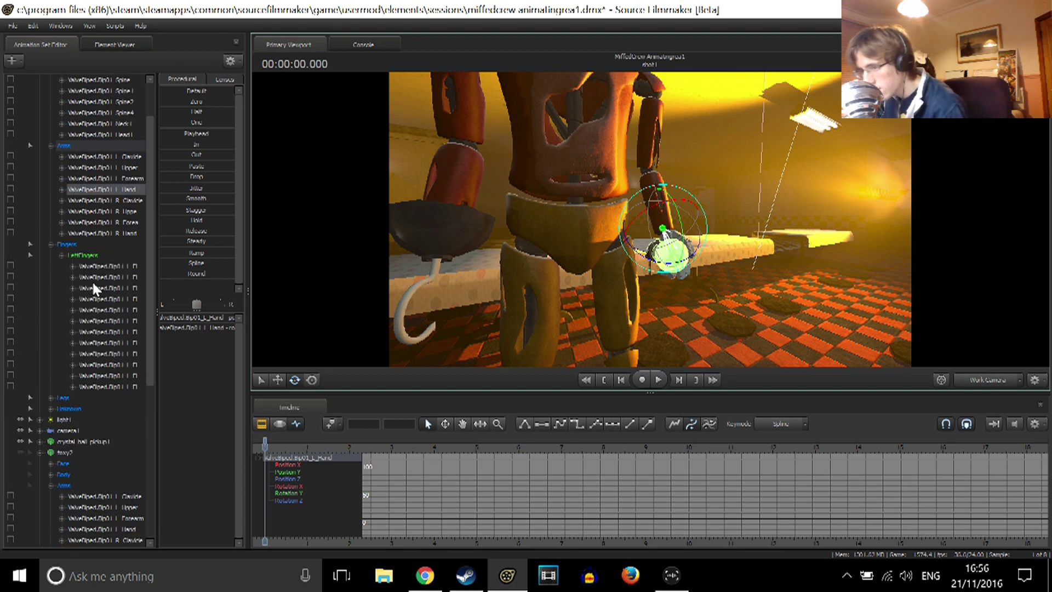
{"action": "scroll", "coordinate": [93, 284], "scroll_direction": "up", "scroll_amount": 2}
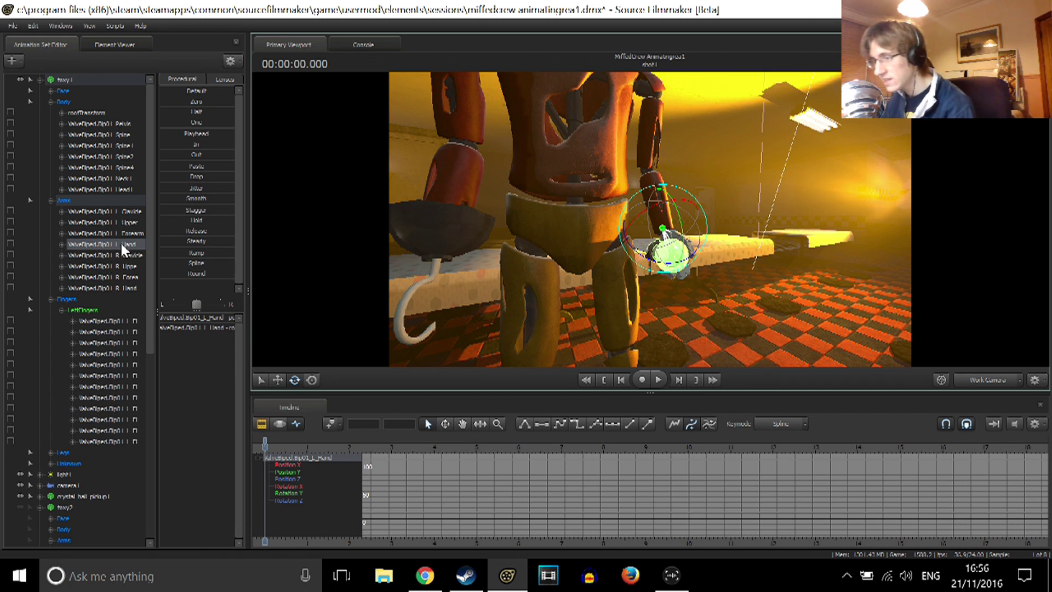
{"action": "scroll", "coordinate": [120, 247], "scroll_direction": "down", "scroll_amount": 10}
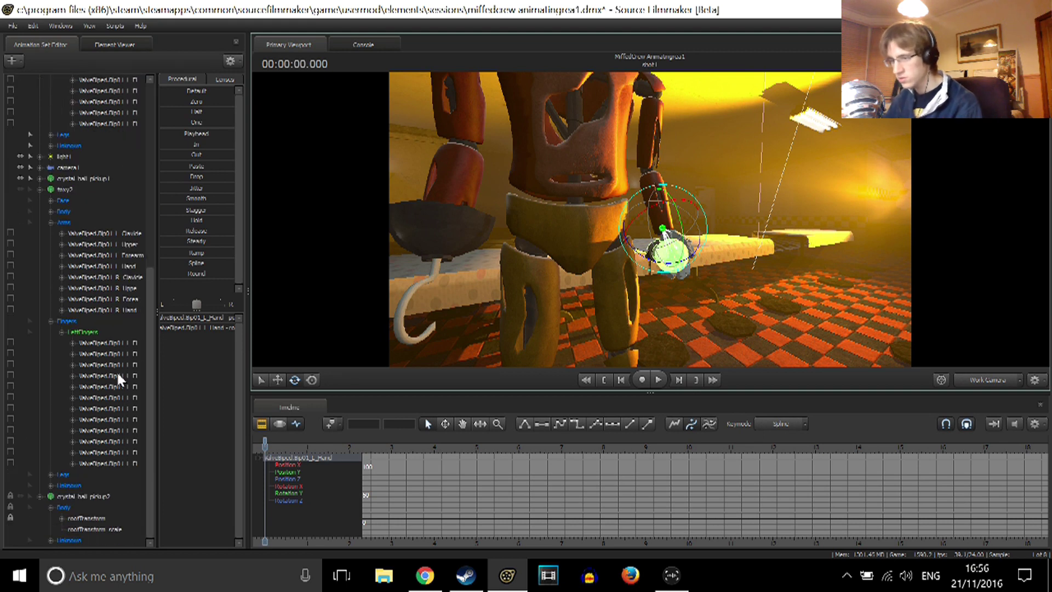
{"action": "scroll", "coordinate": [117, 370], "scroll_direction": "up", "scroll_amount": 2}
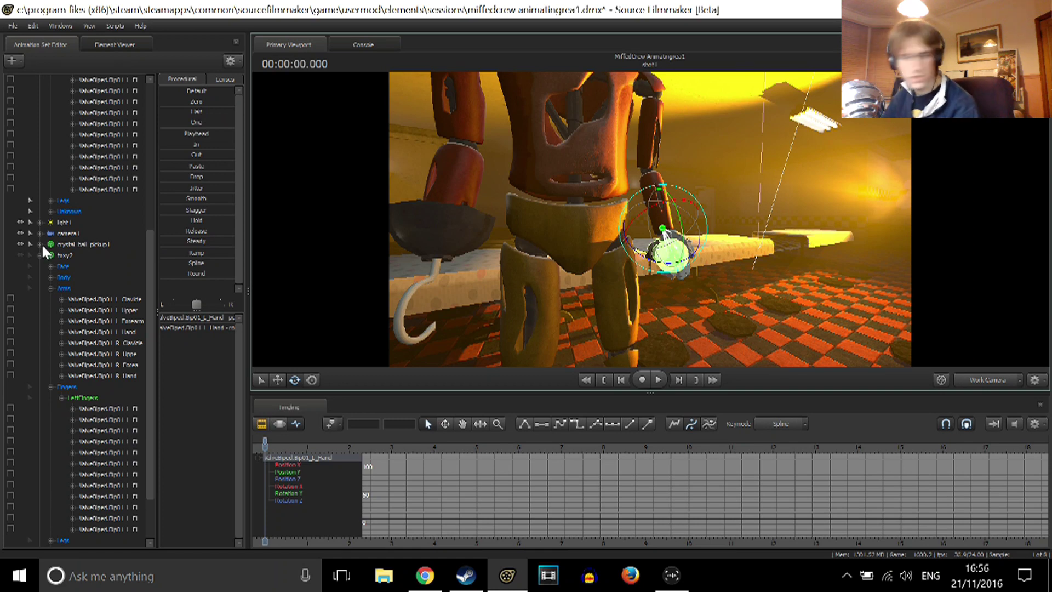
{"action": "left_click", "coordinate": [40, 244]}
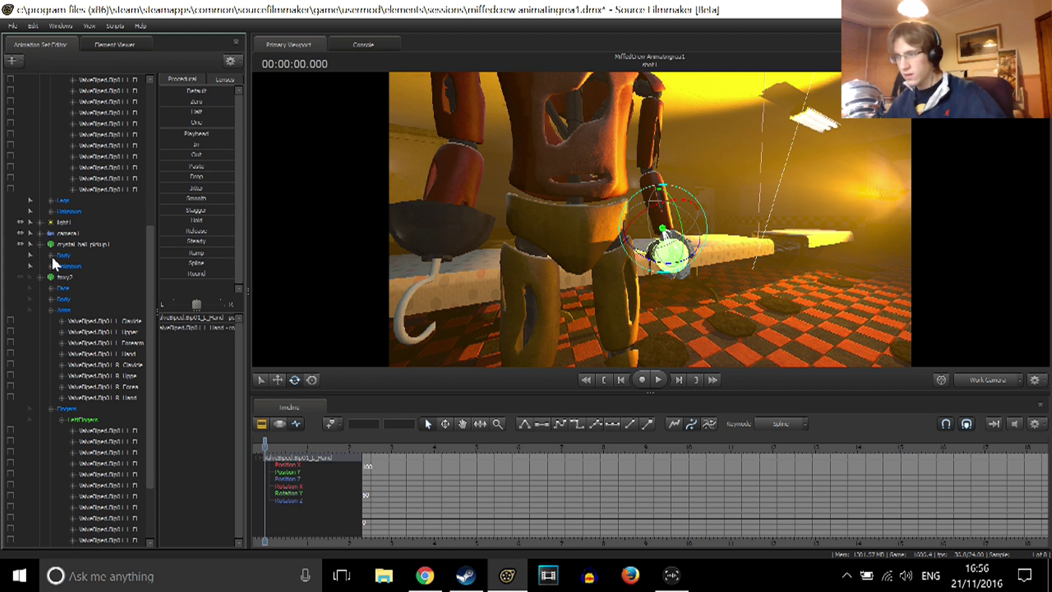
{"action": "left_click", "coordinate": [52, 256]}
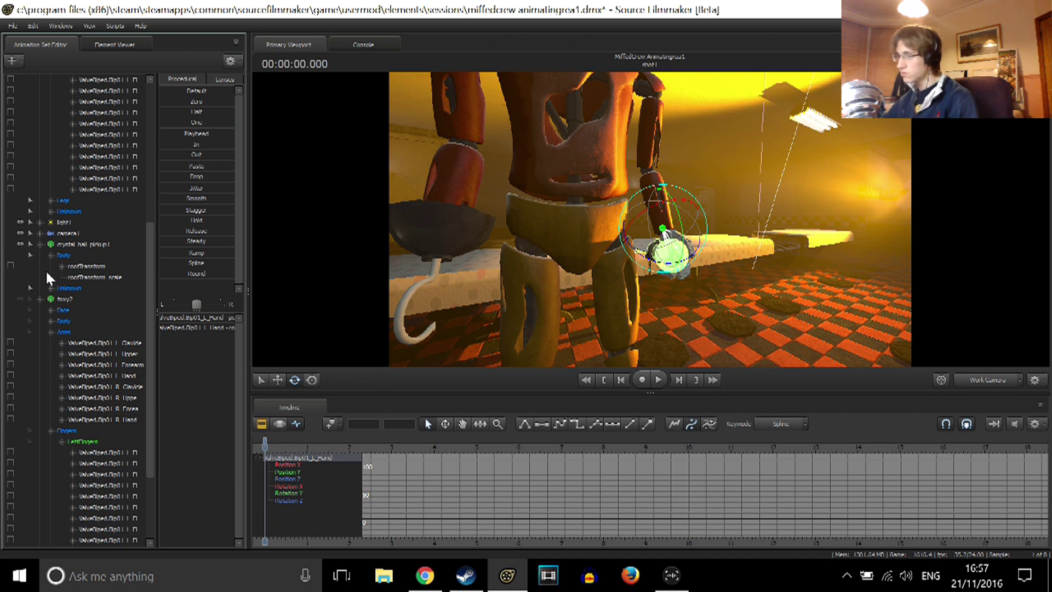
- Lock the crystal_ball_pickup1 rootTransform to foxy1's ValveBiped.Bip01_L_Hand bone
{"action": "scroll", "coordinate": [33, 263], "scroll_direction": "up", "scroll_amount": 6}
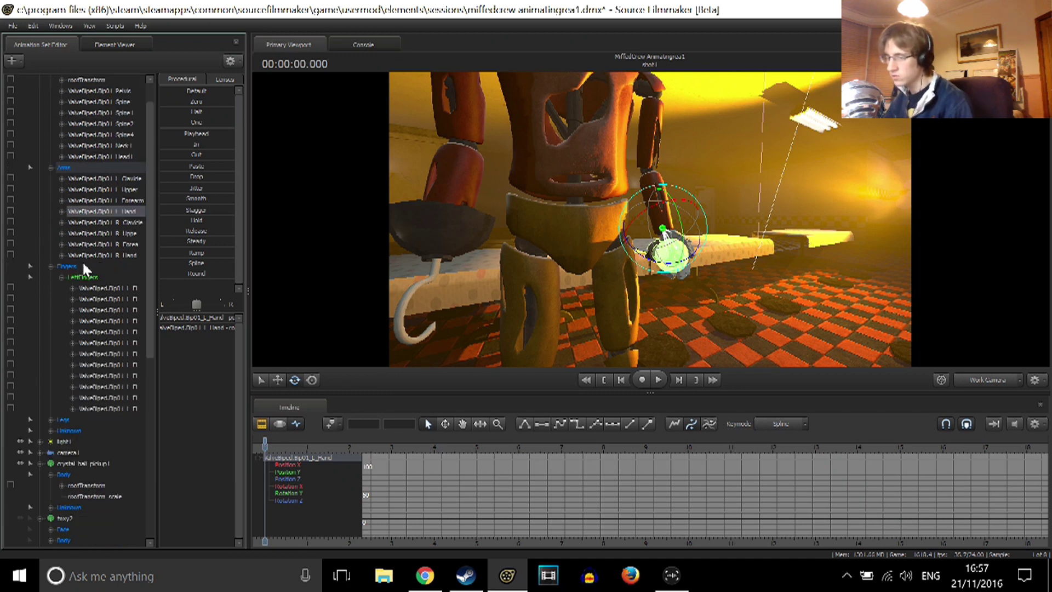
{"action": "scroll", "coordinate": [85, 271], "scroll_direction": "up", "scroll_amount": 1}
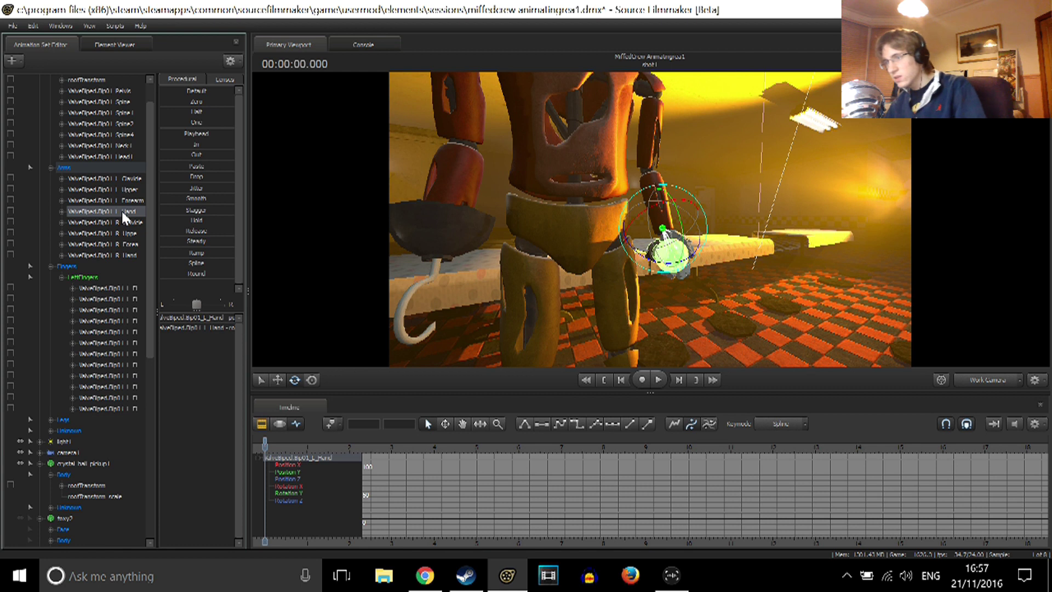
{"action": "left_click_drag", "start_coordinate": [121, 212], "coordinate": [14, 490]}
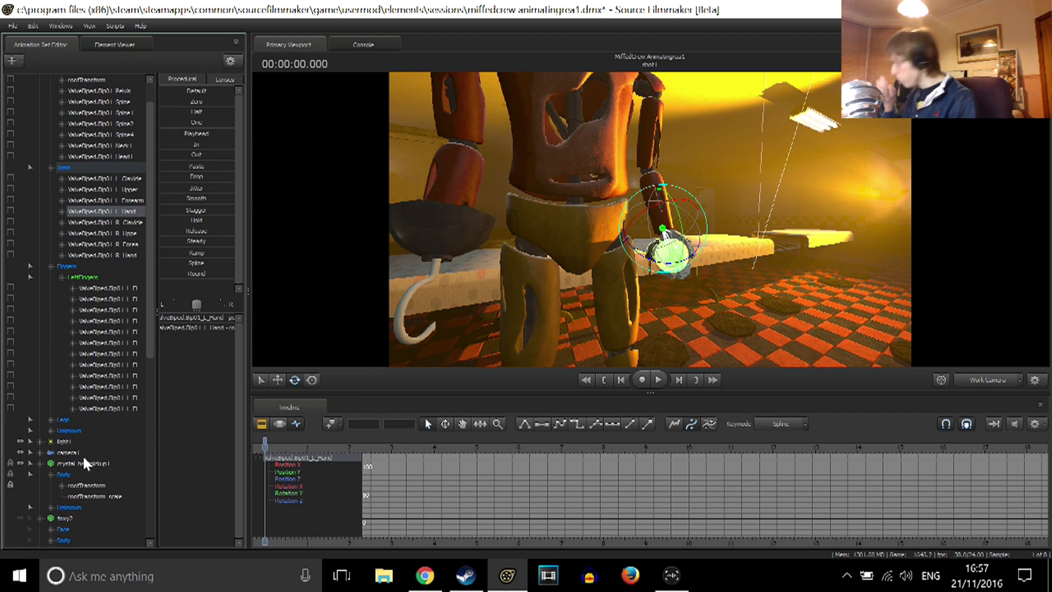
- Test the crystal ball's lock by rotating foxy1's left hand and forearm, undoing each rotation
{"action": "key", "text": "space"}
{"action": "key", "text": "space"}
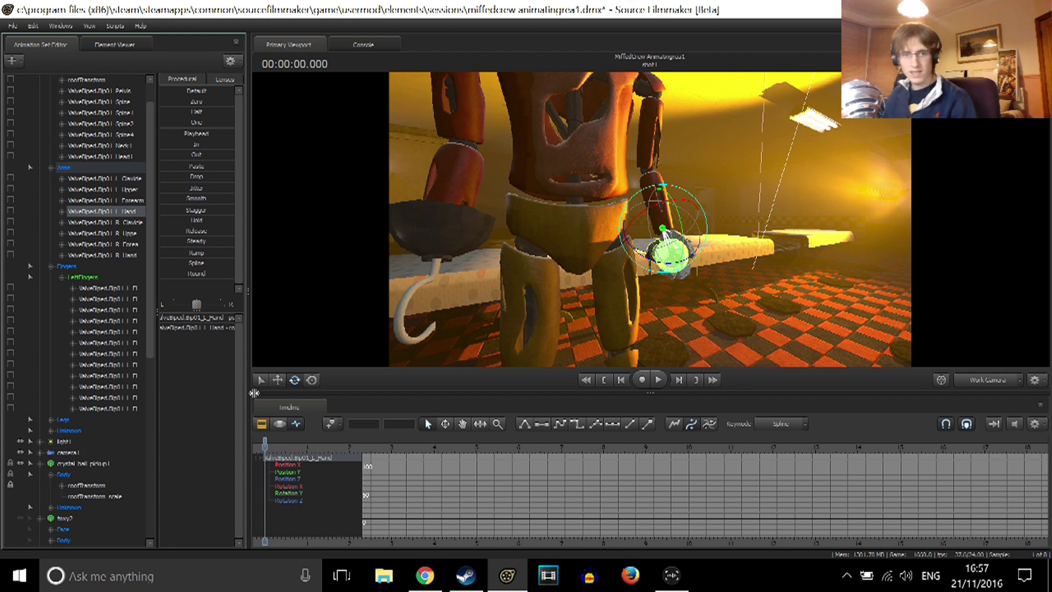
{"action": "left_click_drag", "start_coordinate": [655, 236], "coordinate": [724, 197]}
{"action": "key", "text": "ctrl+z"}
{"action": "left_click", "coordinate": [661, 202], "text": "ctrl"}
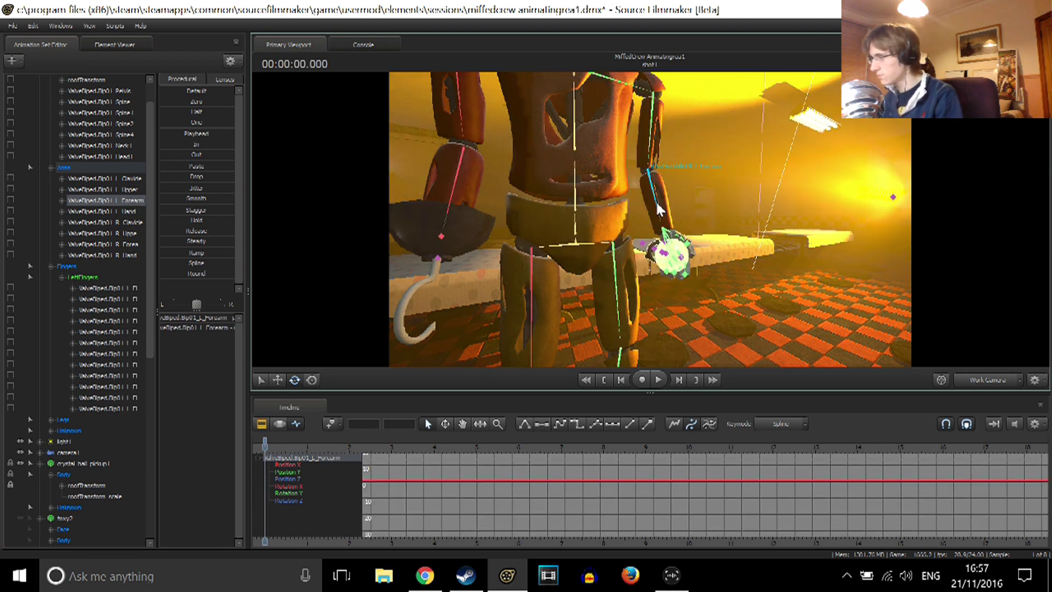
{"action": "left_click_drag", "start_coordinate": [653, 192], "coordinate": [679, 169]}
{"action": "key", "text": "ctrl+z"}
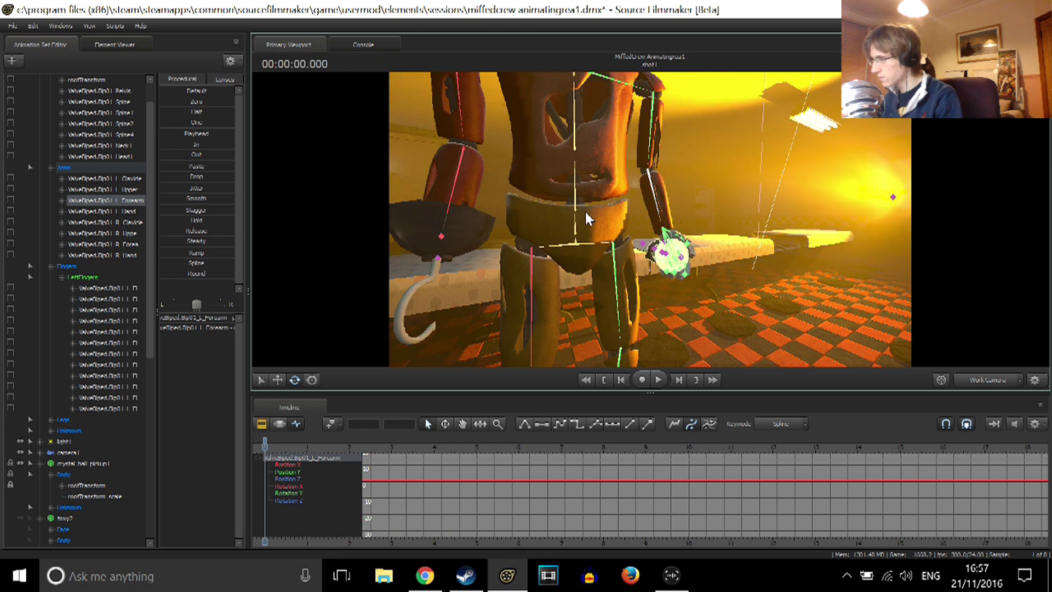
- Test the crystal ball's lock by rotating foxy1's ValveBiped.Bip01_Spine bone, and undo the rotation
{"action": "left_click", "coordinate": [579, 222], "text": "ctrl"}
{"action": "left_click", "coordinate": [569, 221], "text": "ctrl"}
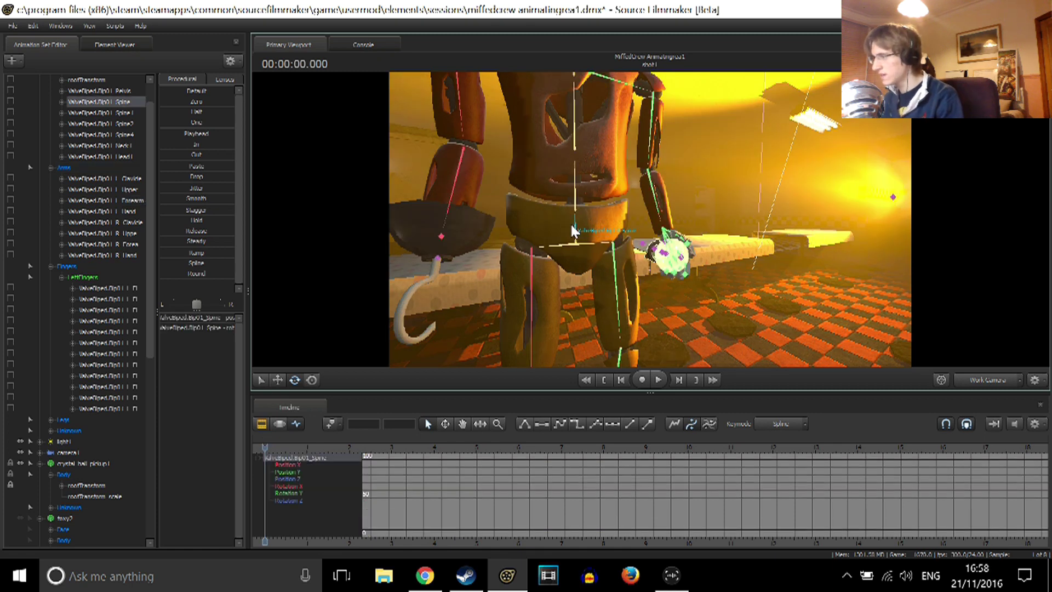
{"action": "left_click_drag", "start_coordinate": [568, 222], "coordinate": [613, 254]}
{"action": "key", "text": "ctrl+z"}
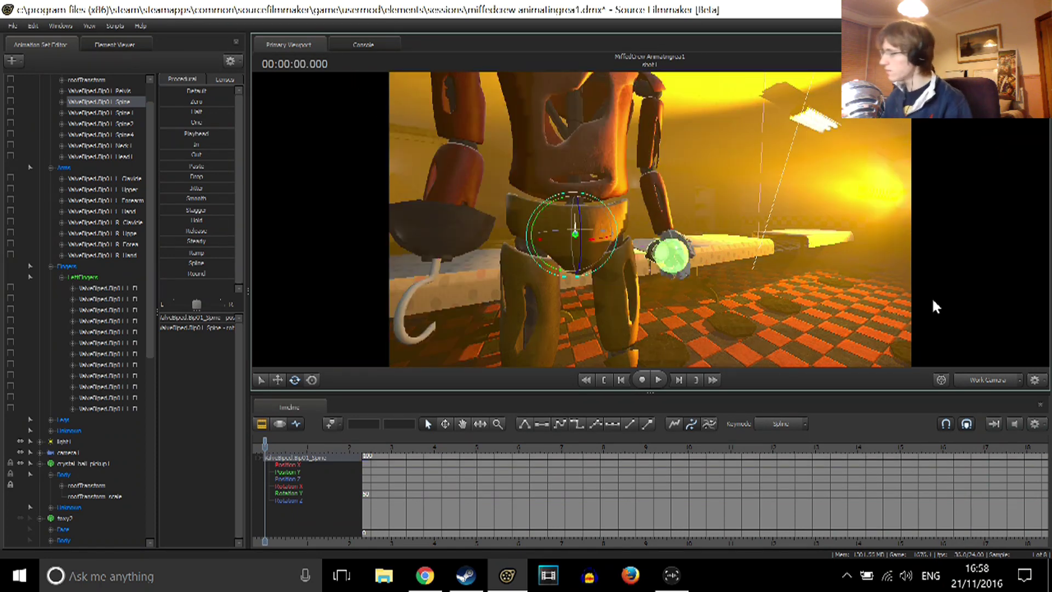
- View the shot through camera1 and hide the foxy1 and crystal_ball_pickup1 models
{"action": "left_click", "coordinate": [998, 378]}
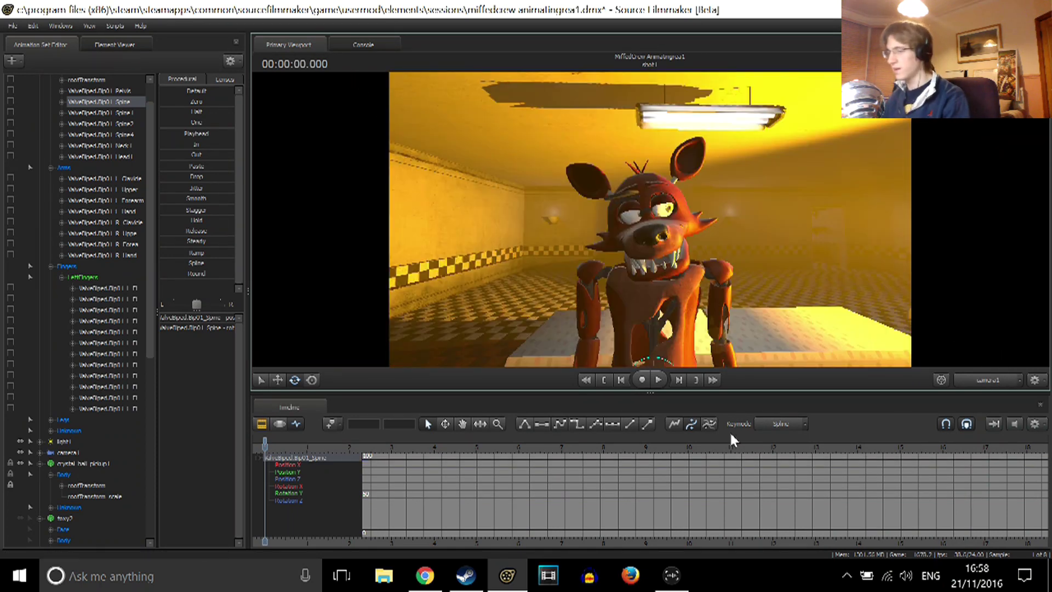
{"action": "scroll", "coordinate": [59, 219], "scroll_direction": "up", "scroll_amount": 1}
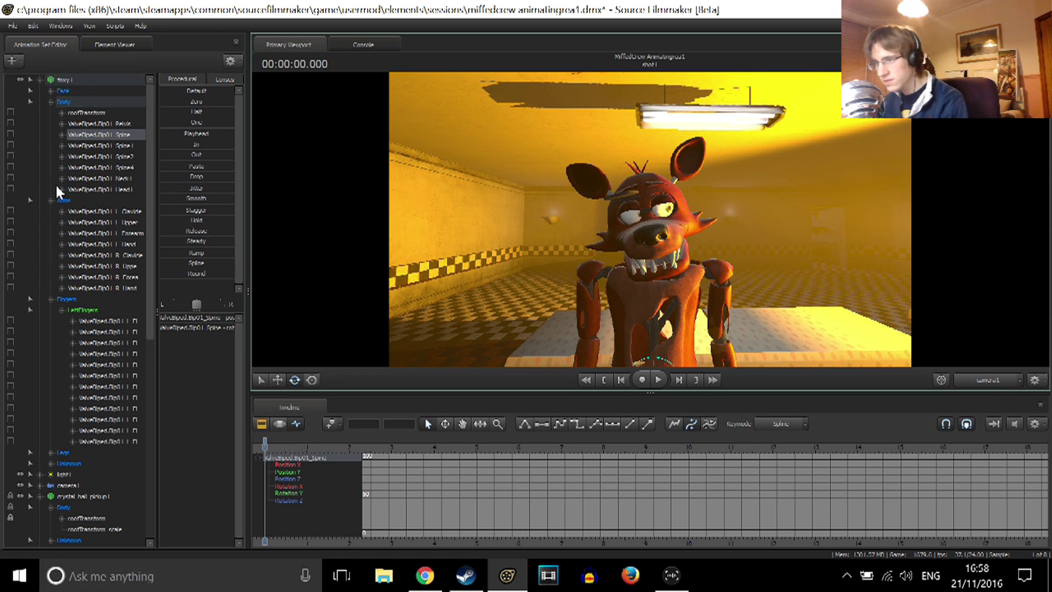
{"action": "left_click", "coordinate": [21, 79]}
{"action": "scroll", "coordinate": [34, 164], "scroll_direction": "down", "scroll_amount": 3}
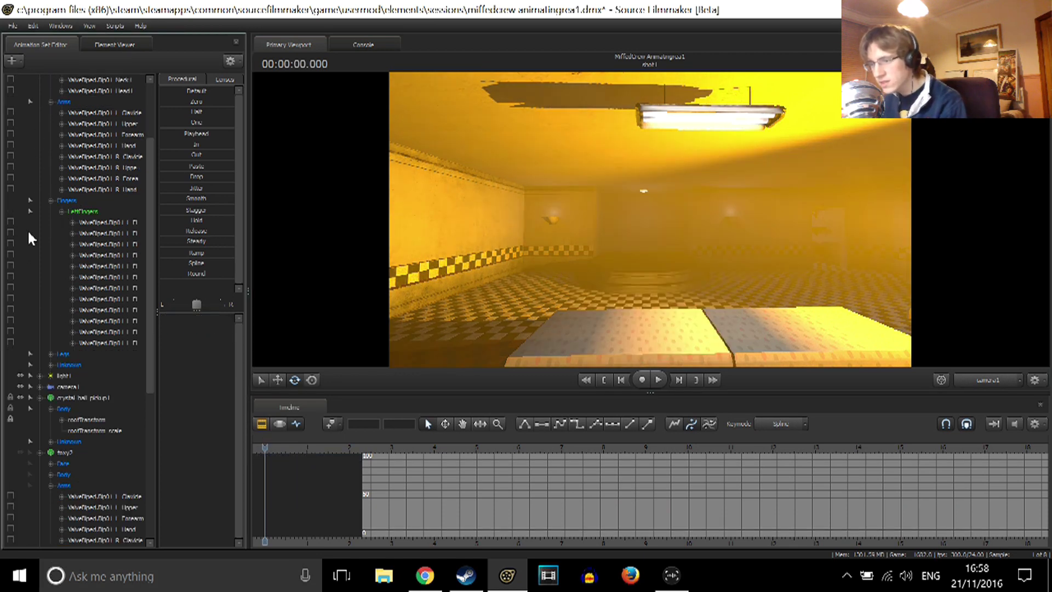
{"action": "left_click", "coordinate": [20, 398]}
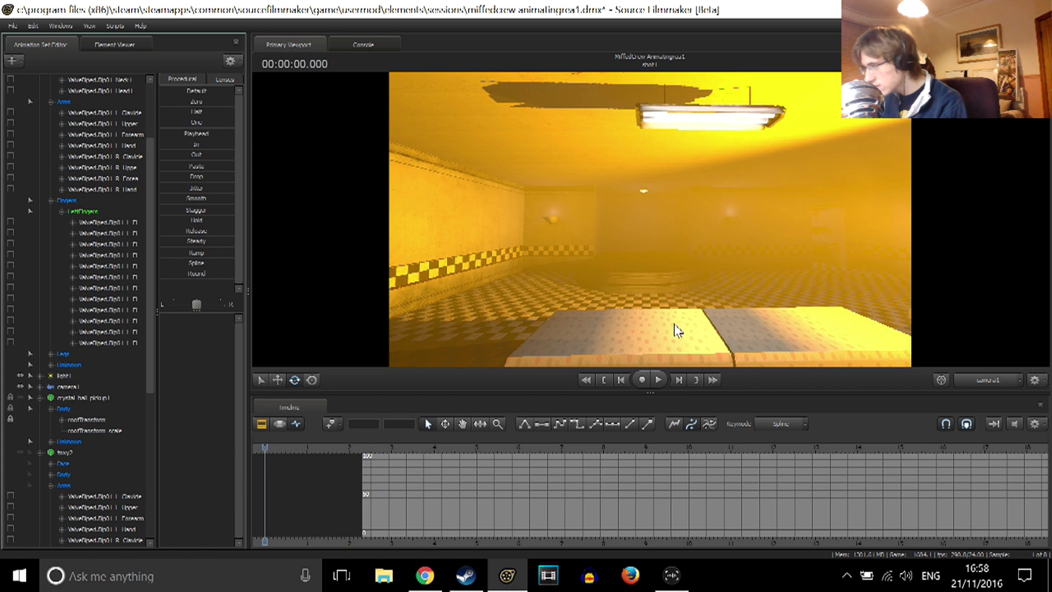
- Return to the work camera and show the foxy2 and crystal_ball_pickup2 models
{"action": "left_click", "coordinate": [962, 380]}
{"action": "left_click", "coordinate": [892, 315]}
{"action": "left_click_drag", "start_coordinate": [522, 258], "coordinate": [542, 263]}
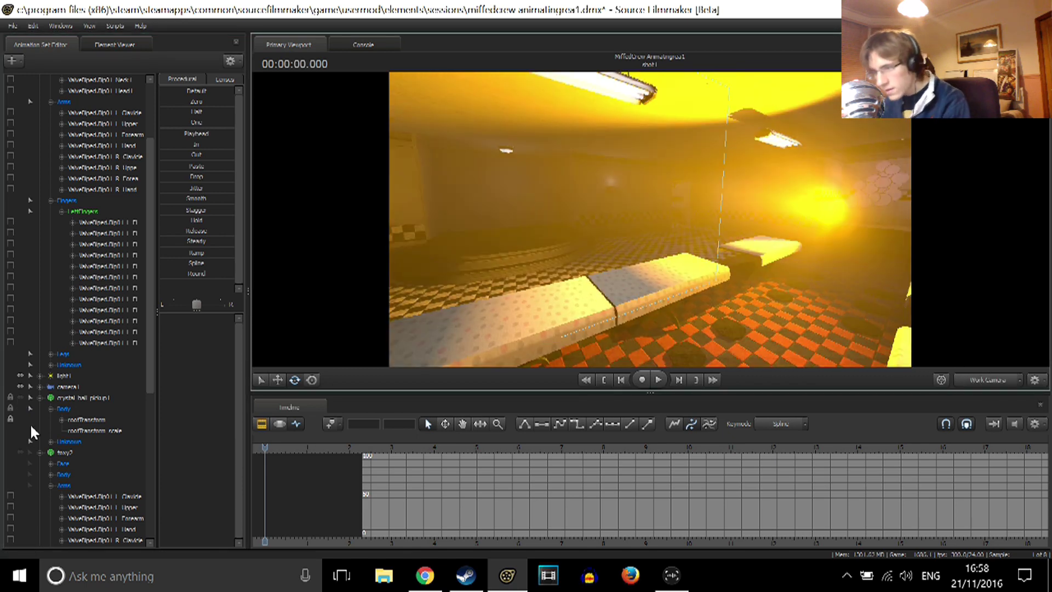
{"action": "left_click", "coordinate": [19, 452]}
{"action": "scroll", "coordinate": [20, 477], "scroll_direction": "down", "scroll_amount": 8}
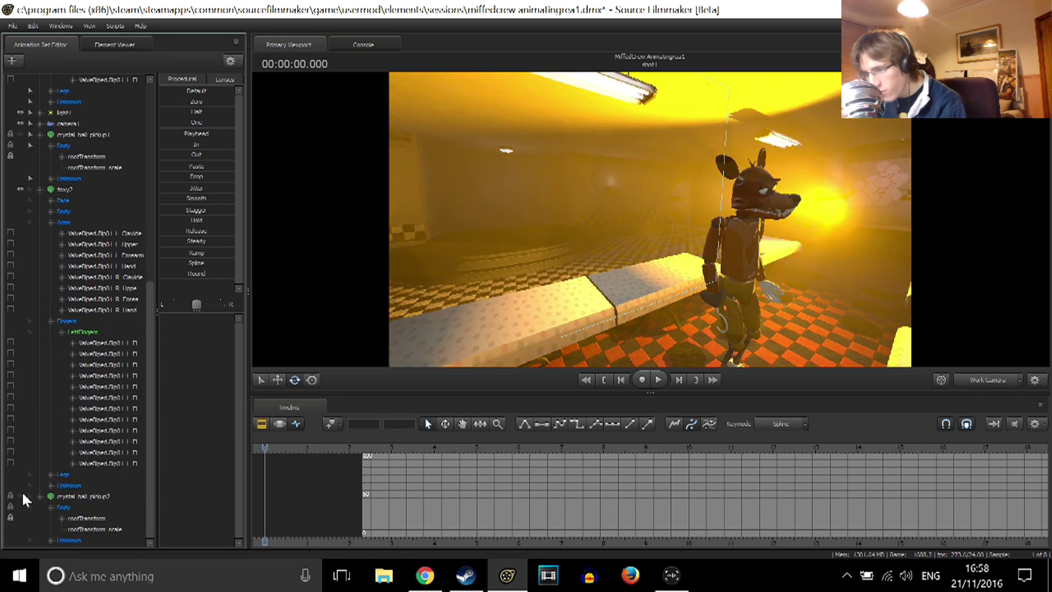
{"action": "left_click", "coordinate": [20, 496]}
- Frame foxy2 and play the ball-throwing animation through, replaying it from the start with a pause during the throw
{"action": "left_click_drag", "start_coordinate": [569, 255], "coordinate": [648, 228]}
{"action": "key", "text": "d"}
{"action": "key", "text": "space"}
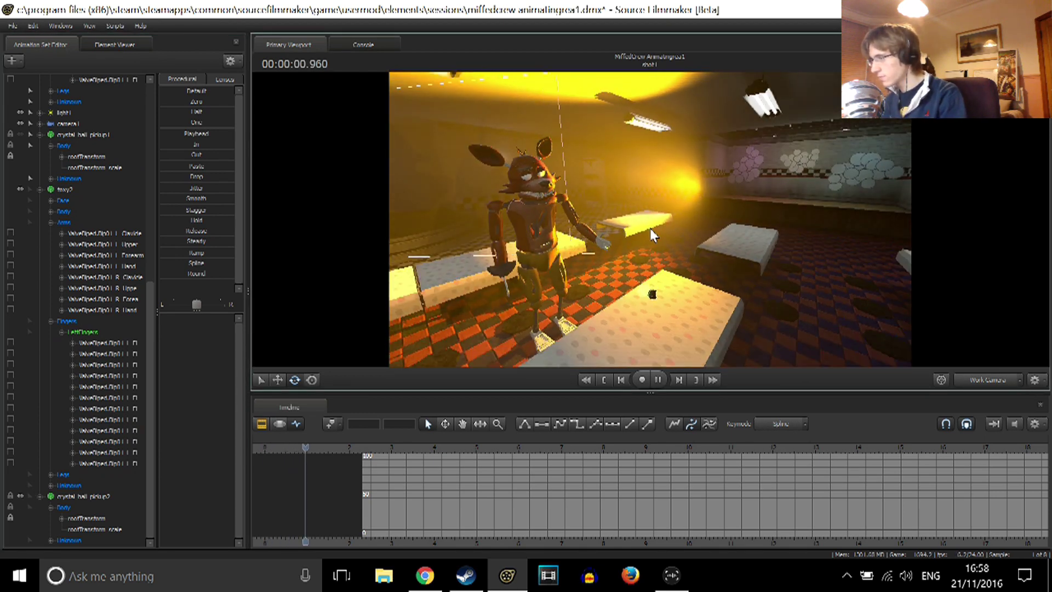
{"action": "key", "text": "space"}
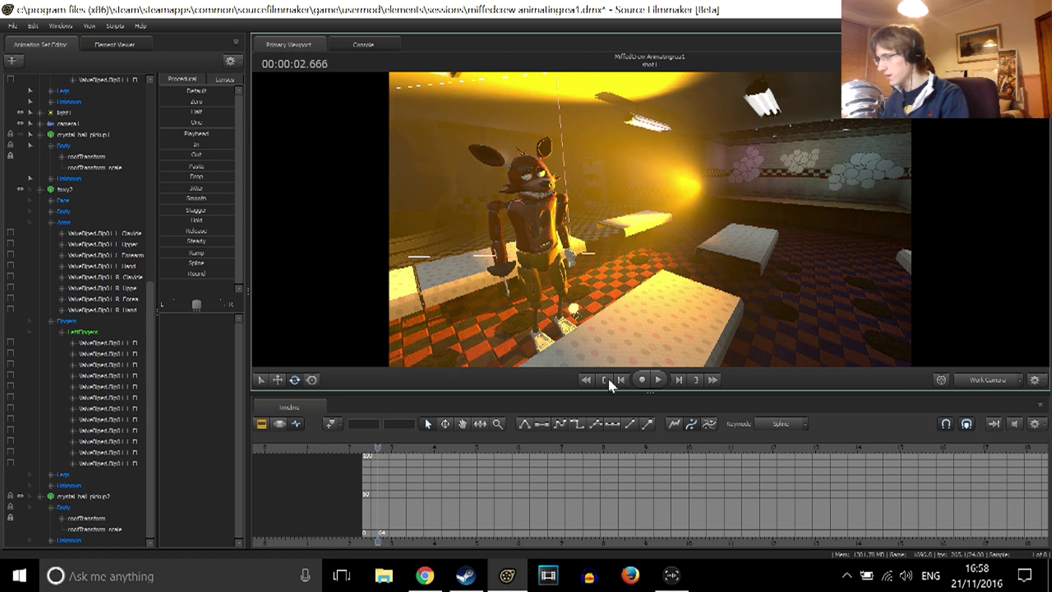
{"action": "left_click", "coordinate": [605, 379]}
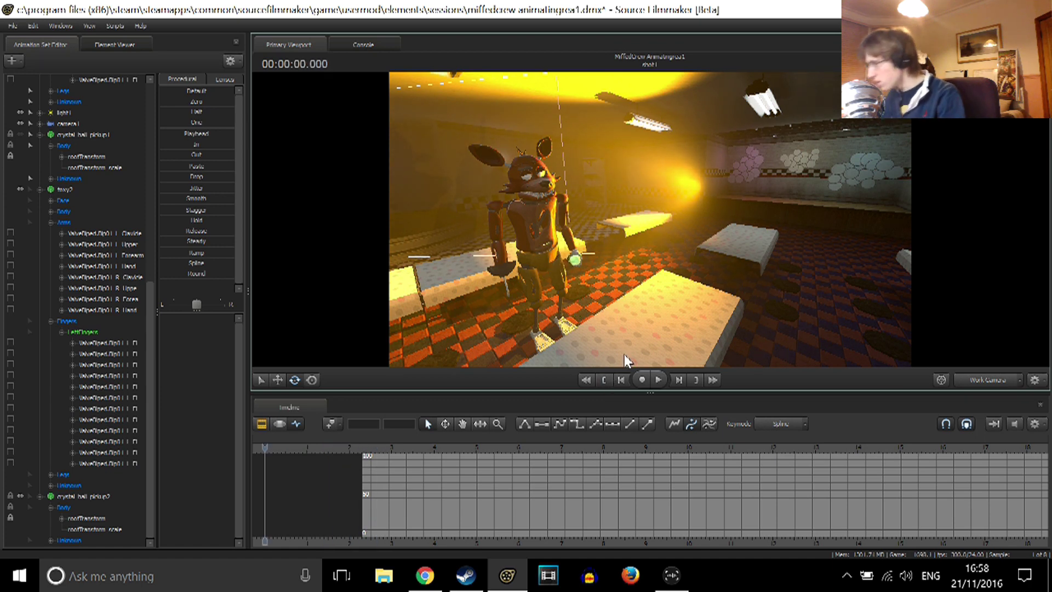
{"action": "key", "text": "space"}
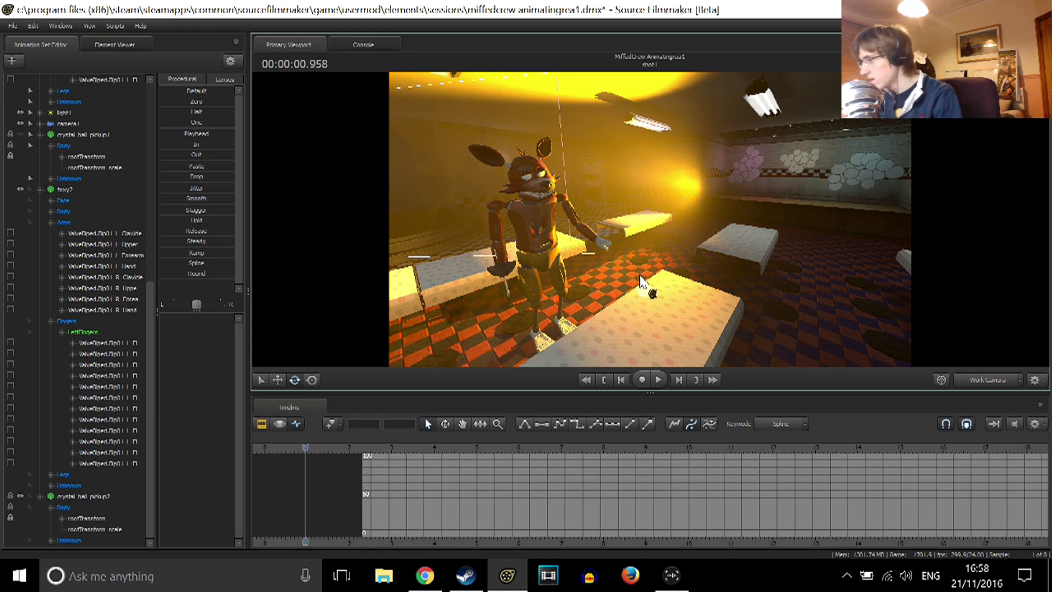
{"action": "key", "text": "space"}
{"action": "key", "text": "space"}
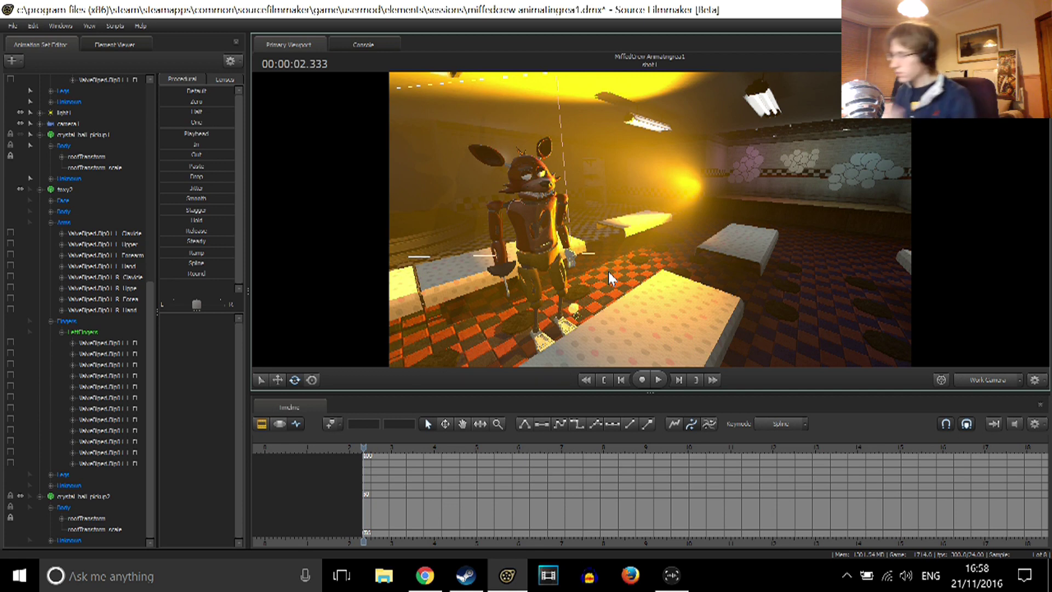
- Select foxy2's ValveBiped.Bip01_L_Hand bone and move the playhead back to the keyframe at 00:00:00.333
{"action": "left_click_drag", "start_coordinate": [690, 205], "coordinate": [605, 250]}
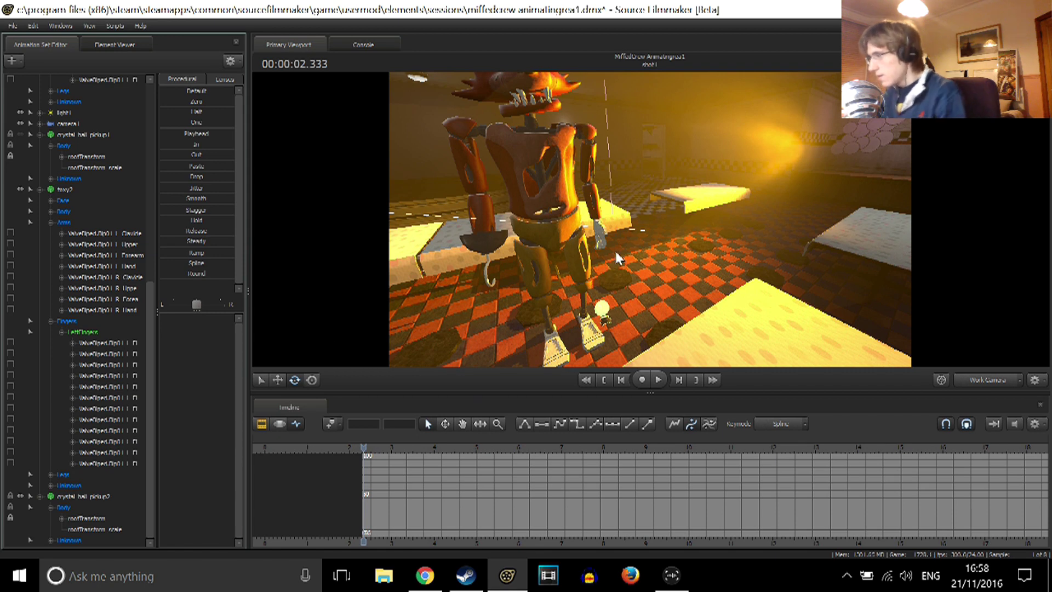
{"action": "left_click", "coordinate": [600, 236]}
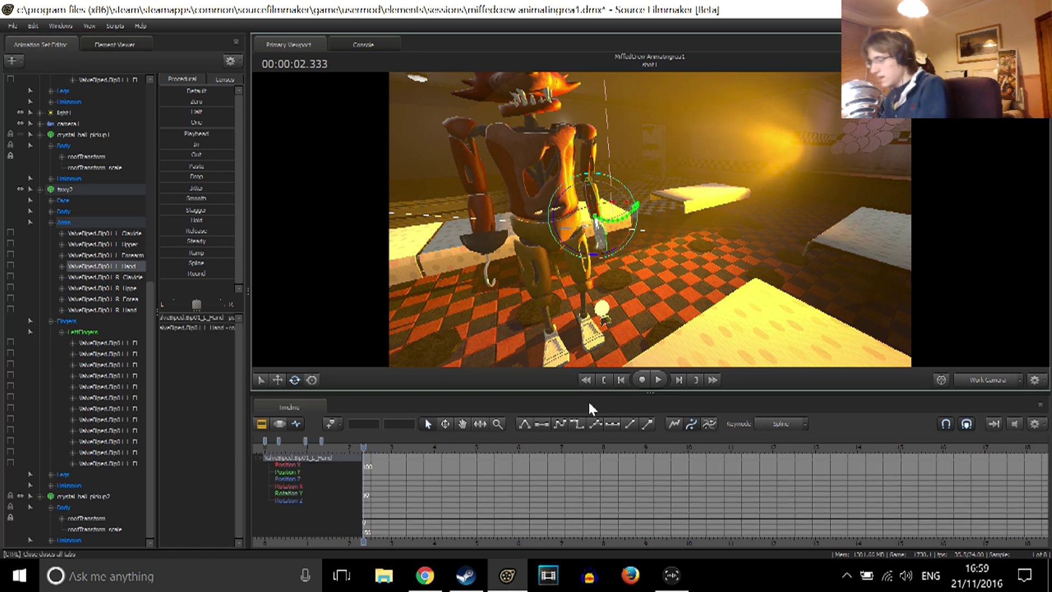
{"action": "key", "text": "Up"}
{"action": "key", "text": "Up"}
{"action": "key", "text": "Up"}
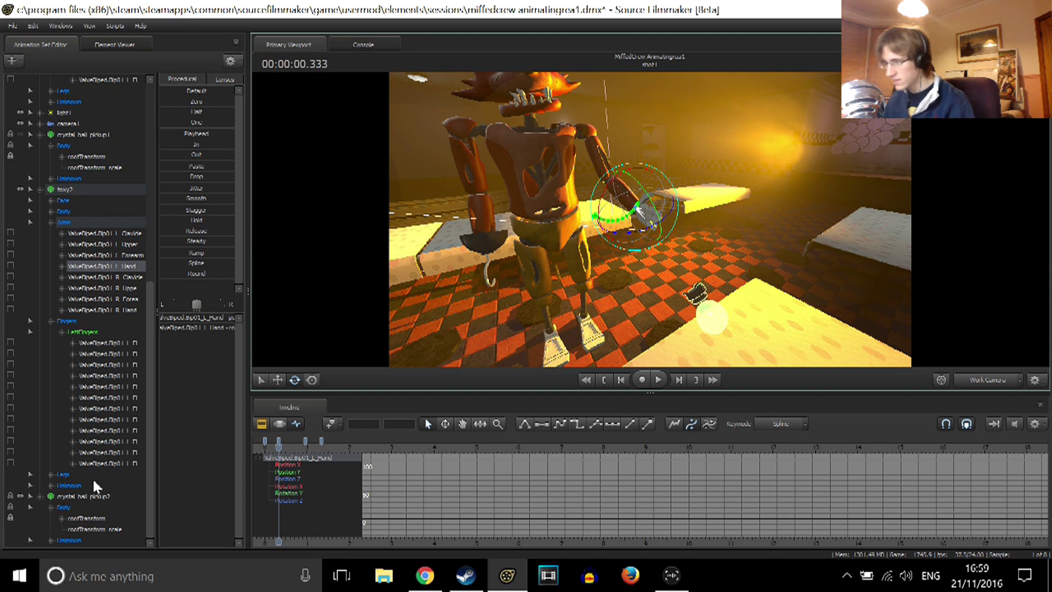
{"action": "left_click_drag", "start_coordinate": [631, 196], "coordinate": [643, 188]}
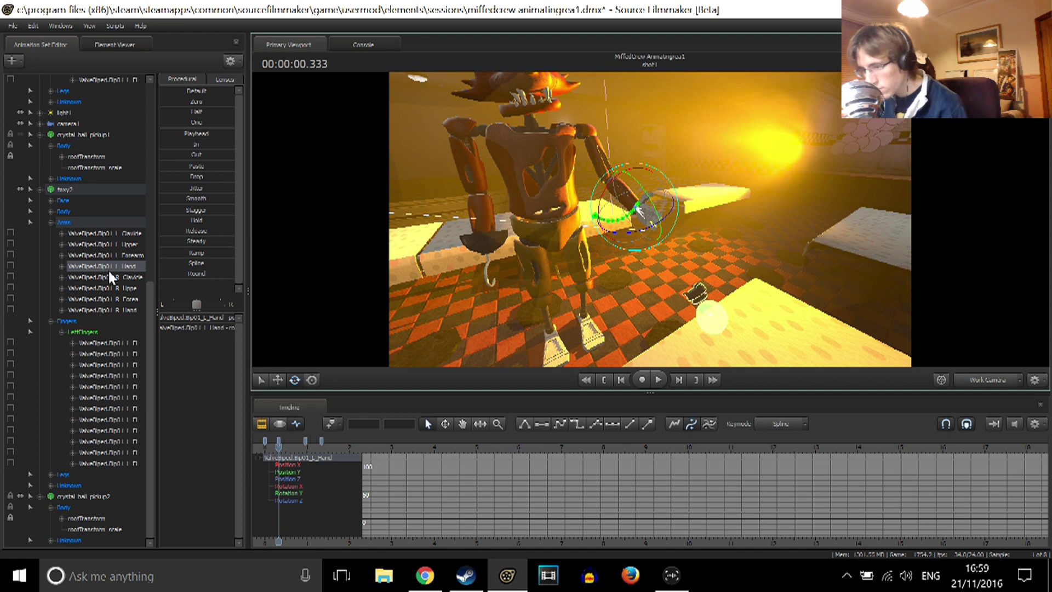
- Unlock crystal_ball_pickup2's rootTransform at the 00:00:00.333 keyframe and select foxy2's ValveBiped.Bip01_Spine bone
{"action": "left_click", "coordinate": [10, 518]}
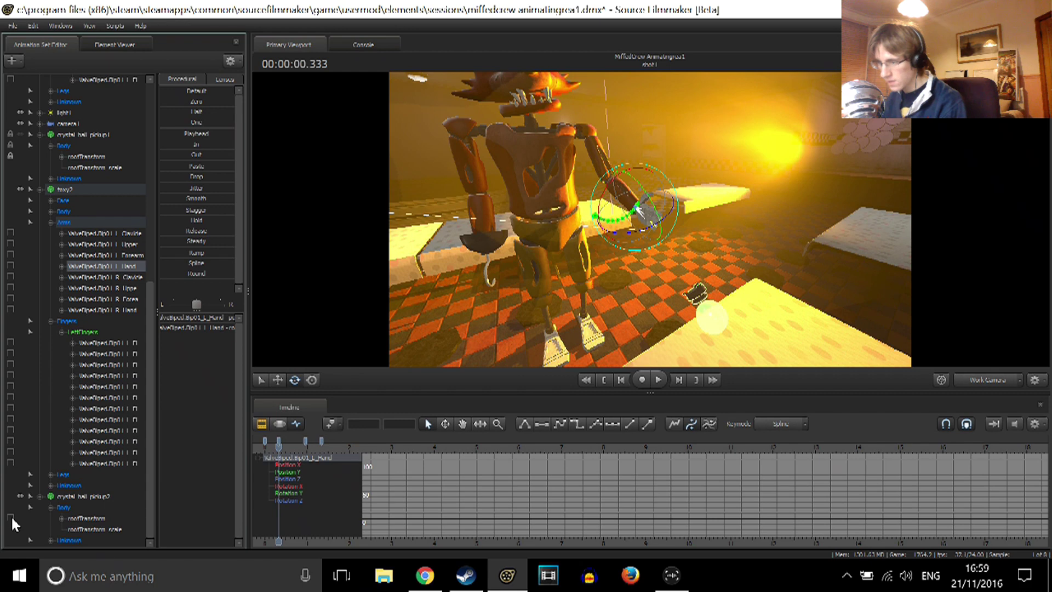
{"action": "left_click_drag", "start_coordinate": [625, 199], "coordinate": [636, 176]}
{"action": "left_click", "coordinate": [552, 232]}
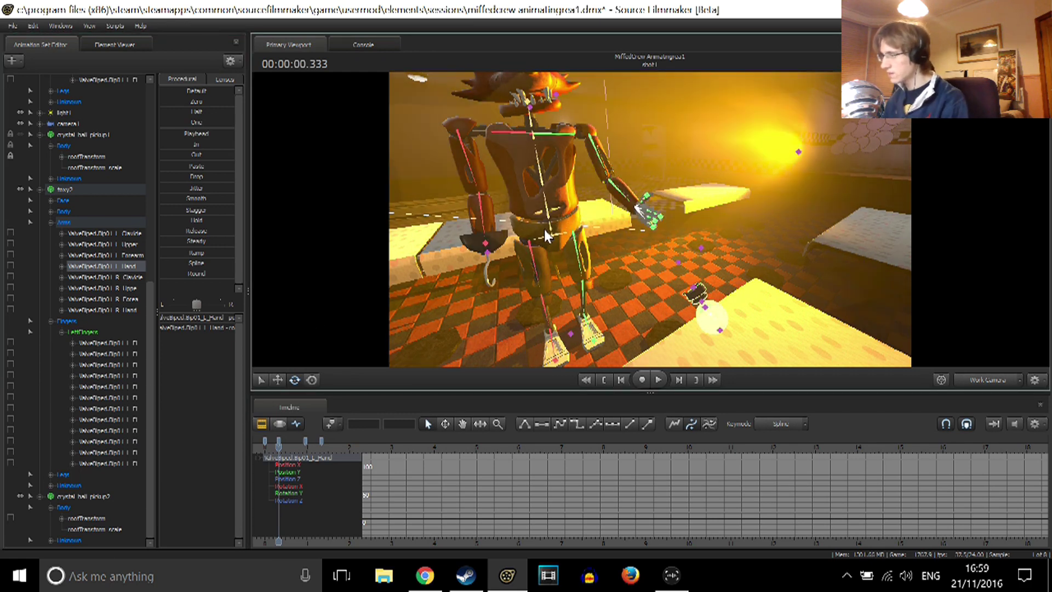
{"action": "left_click_drag", "start_coordinate": [543, 235], "coordinate": [541, 198]}
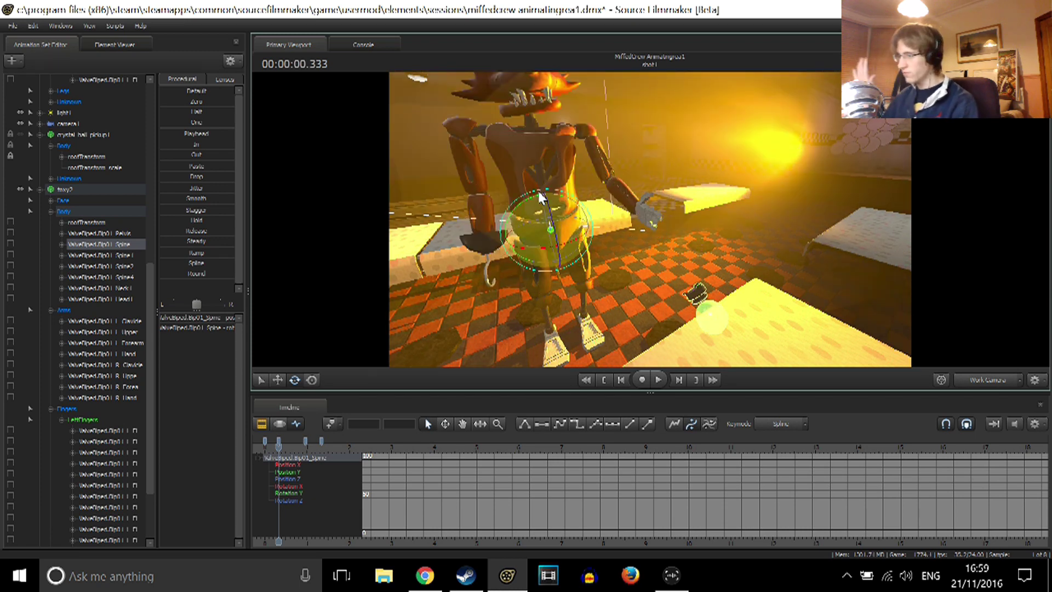
- Play the throwing animation onward from the current keyframe, stop it, and return the playhead to 00:00:00.333
{"action": "key", "text": "space"}
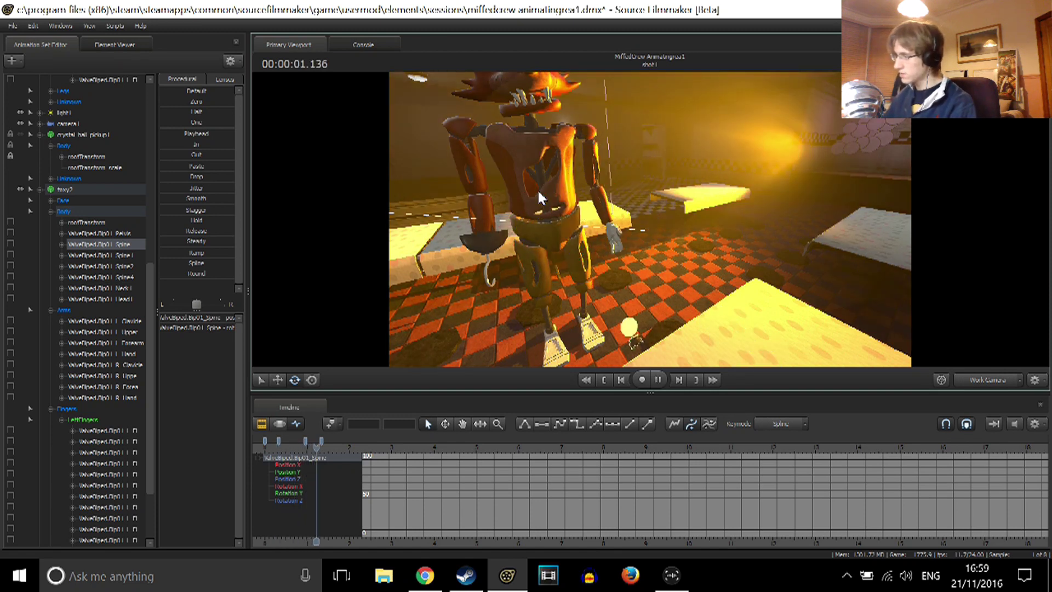
{"action": "key", "text": "space"}
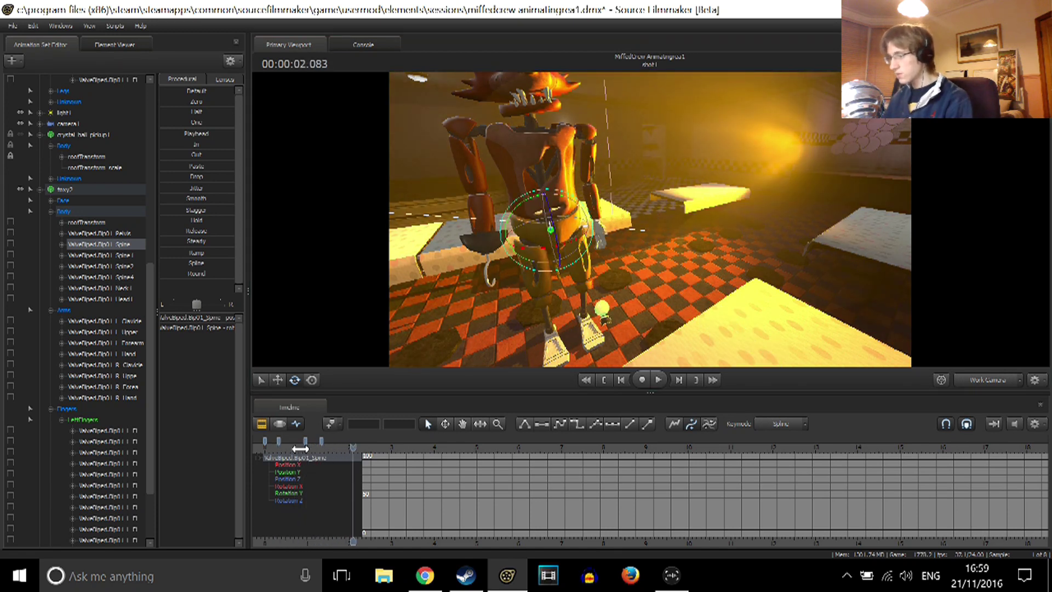
{"action": "left_click", "coordinate": [301, 448]}
{"action": "key", "text": "Home"}
{"action": "key", "text": "Down"}
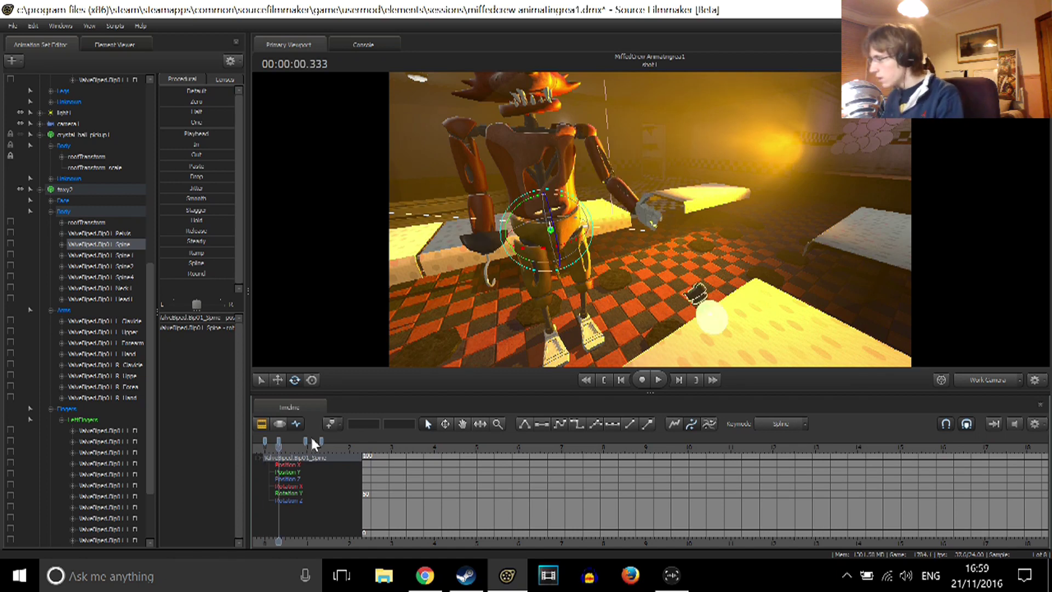
- Select the whole foxy2 model, look at its animation in the Motion Editor and Graph Editor, and move the playhead to the 00:00:01.333 keyframe
{"action": "left_click", "coordinate": [64, 189]}
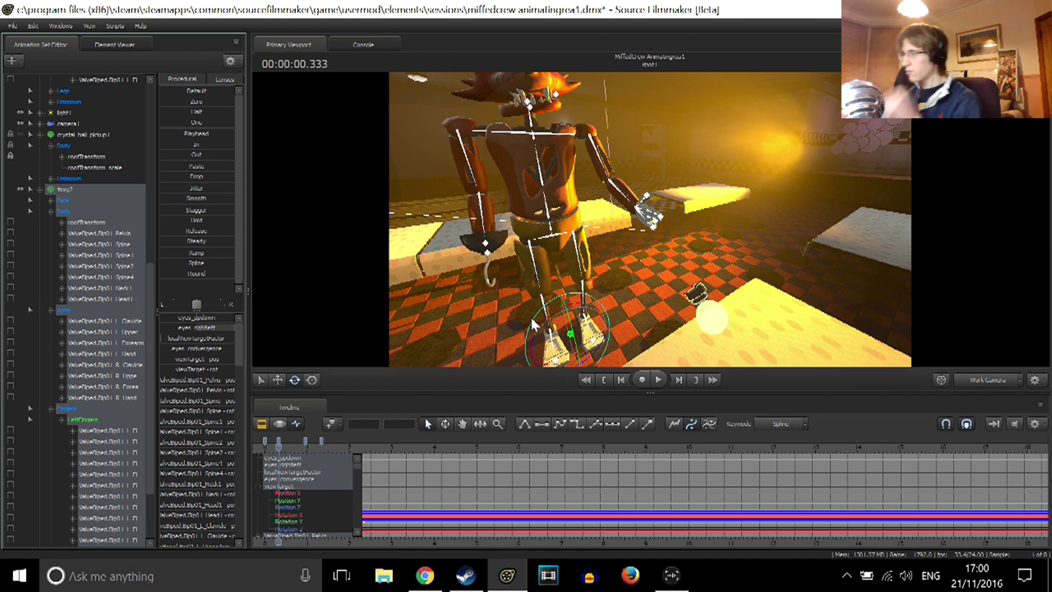
{"action": "left_click", "coordinate": [665, 232]}
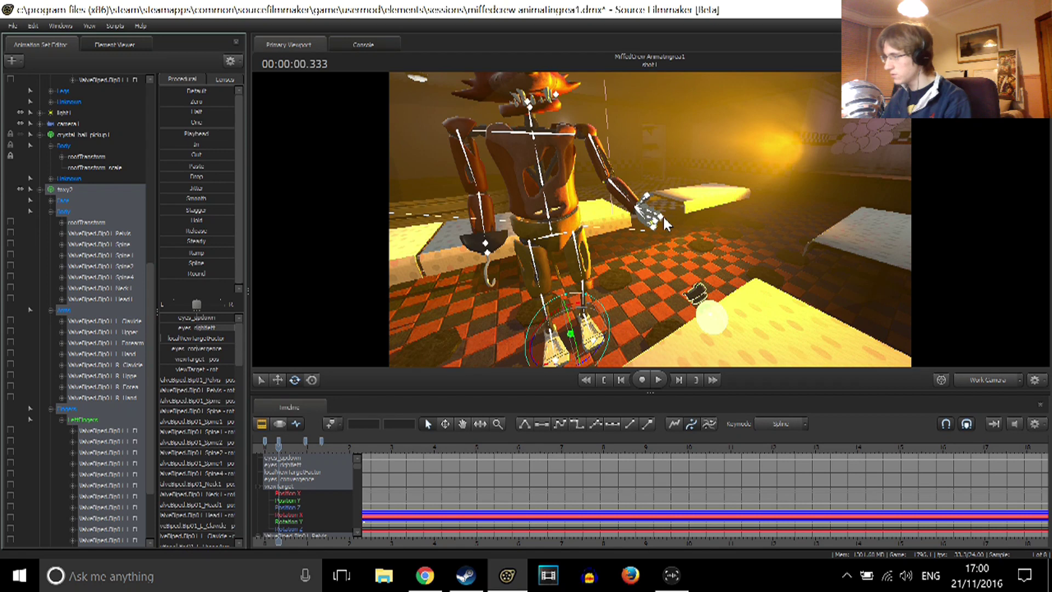
{"action": "left_click", "coordinate": [637, 212]}
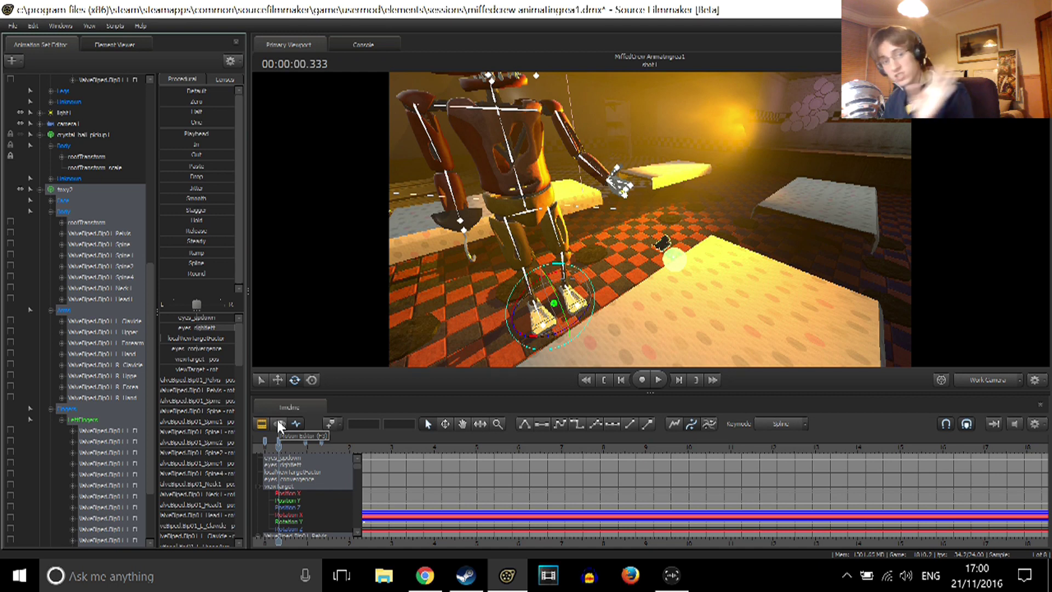
{"action": "left_click", "coordinate": [280, 424]}
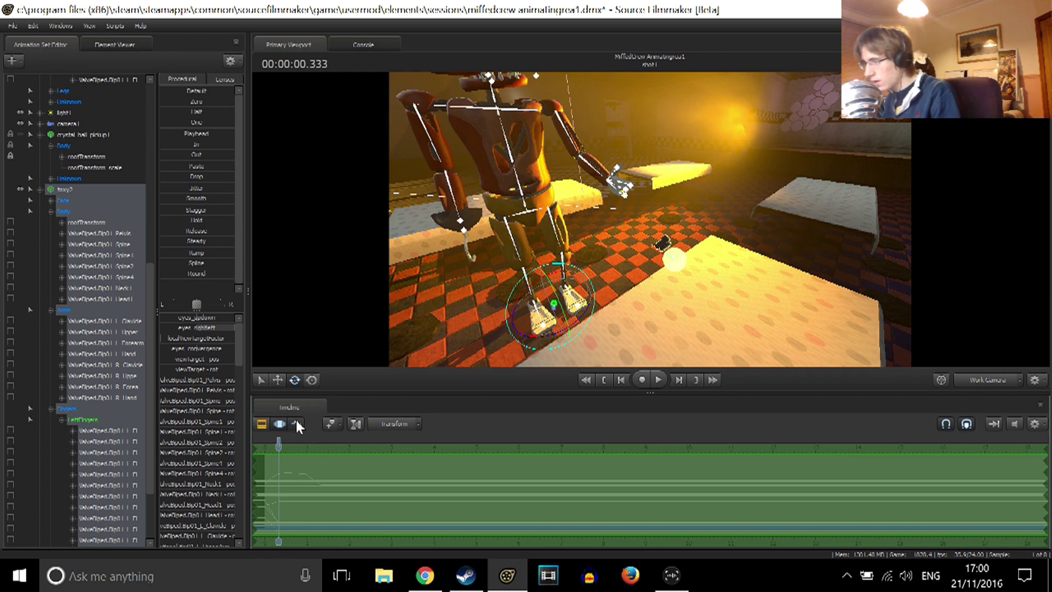
{"action": "left_click", "coordinate": [297, 423]}
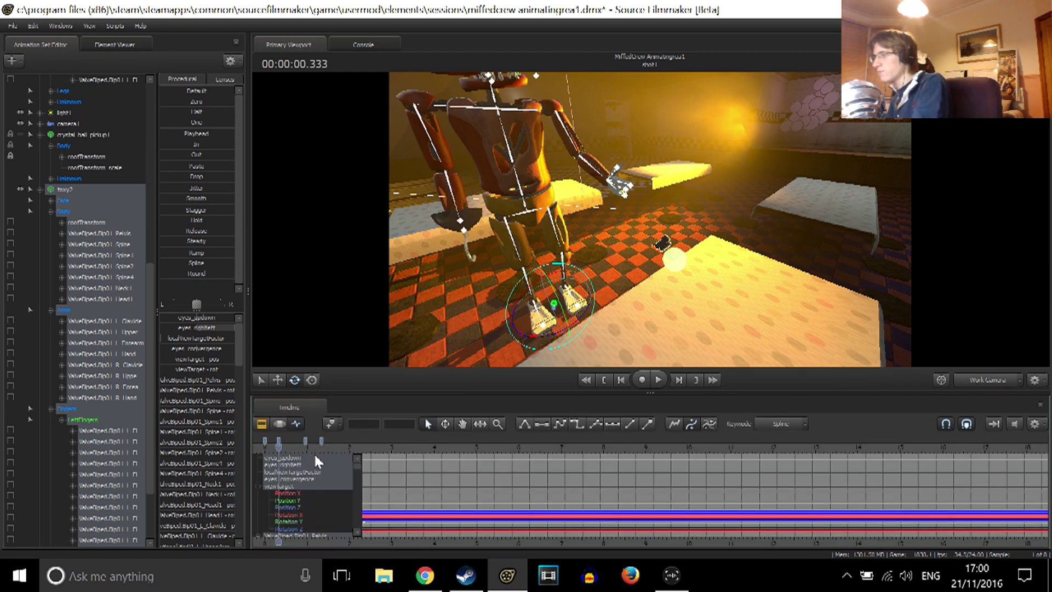
{"action": "key", "text": "Up"}
{"action": "key", "text": "Up"}
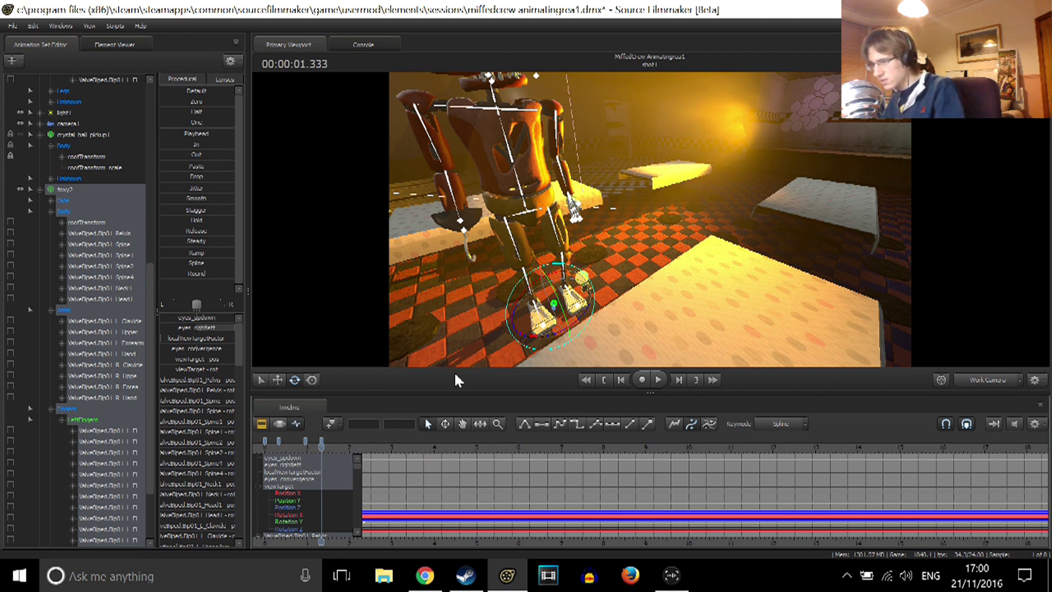
- In the Motion Editor, start the time selection at 00:00:00.333 and let it cover everything after that point
{"action": "left_click", "coordinate": [279, 429]}
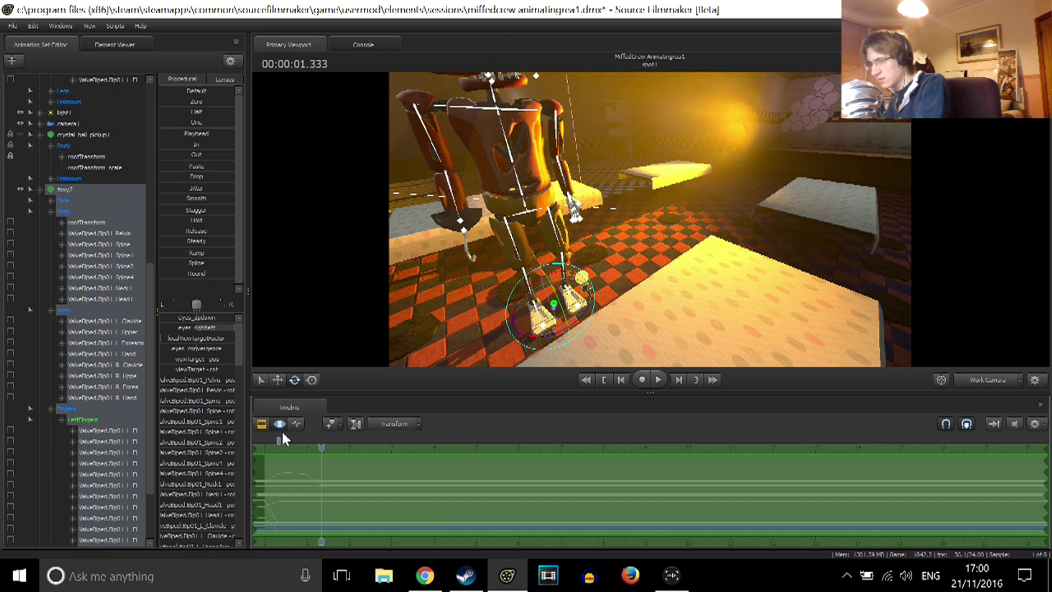
{"action": "left_click", "coordinate": [282, 433]}
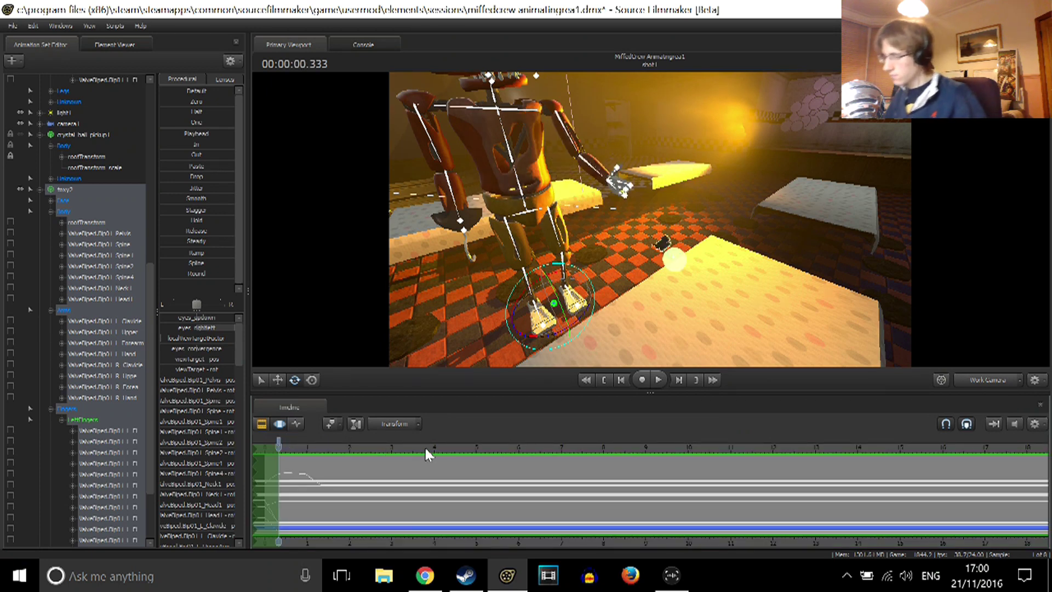
{"action": "left_click", "coordinate": [321, 460]}
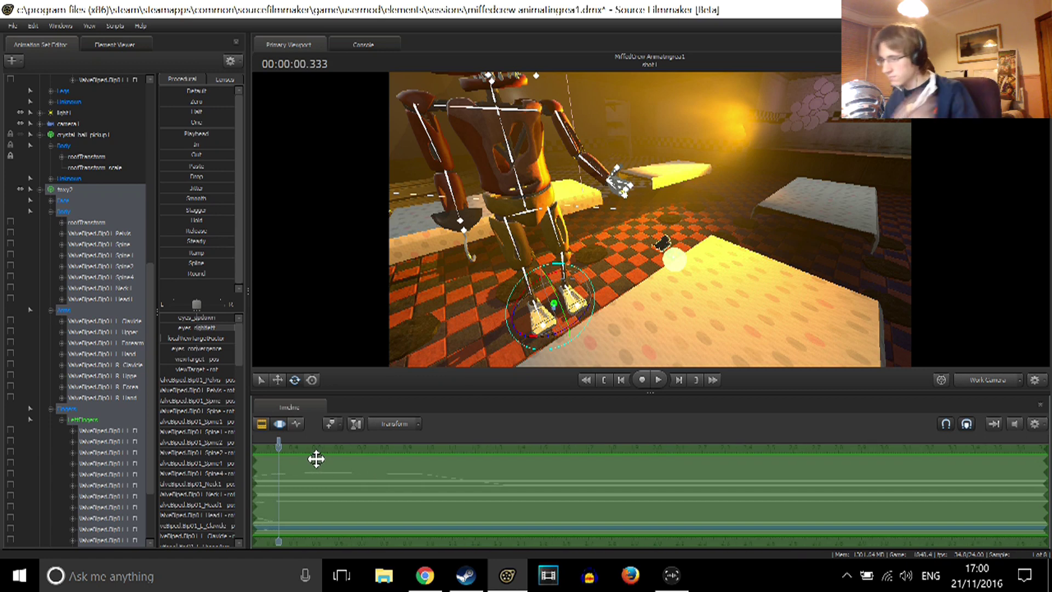
{"action": "scroll", "coordinate": [317, 459], "scroll_direction": "down", "scroll_amount": 5}
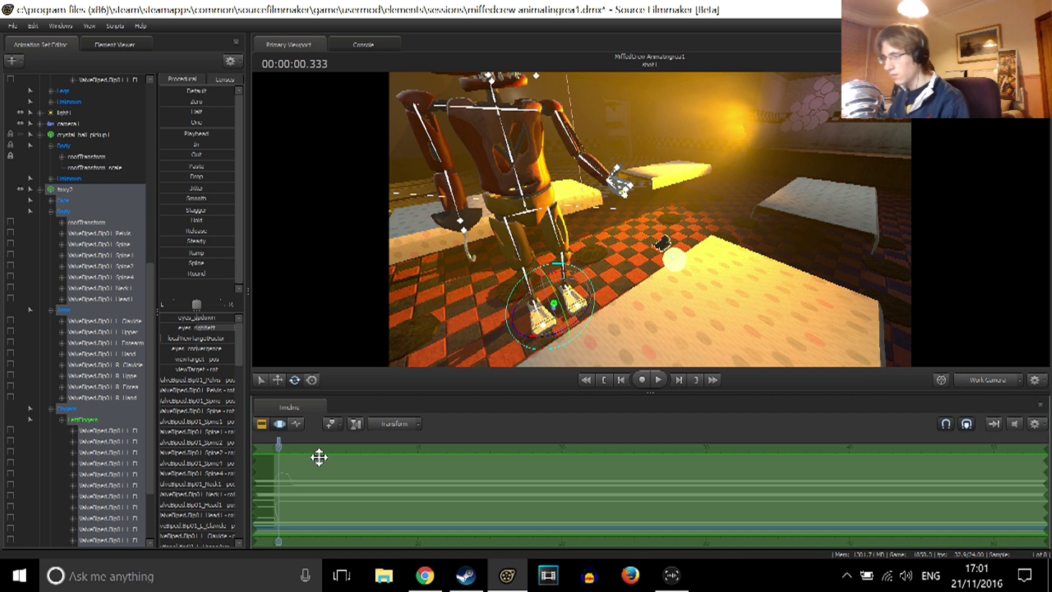
{"action": "key", "text": "bracketleft"}
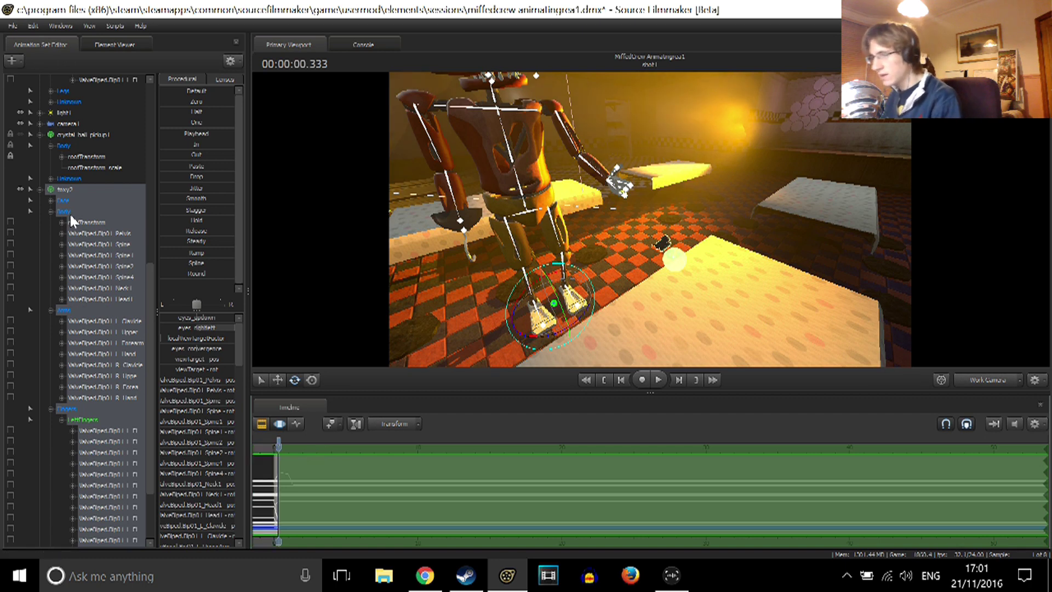
- Select the whole crystal_ball_pickup2 model and apply the Playhead preset at full strength over the time selection
{"action": "scroll", "coordinate": [80, 266], "scroll_direction": "down", "scroll_amount": 3}
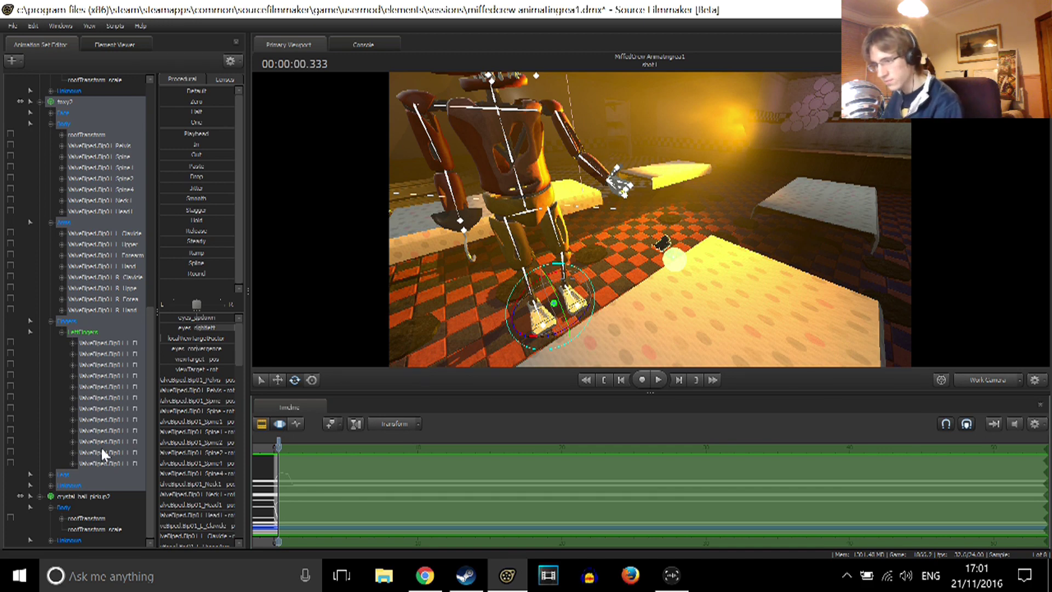
{"action": "left_click", "coordinate": [86, 497]}
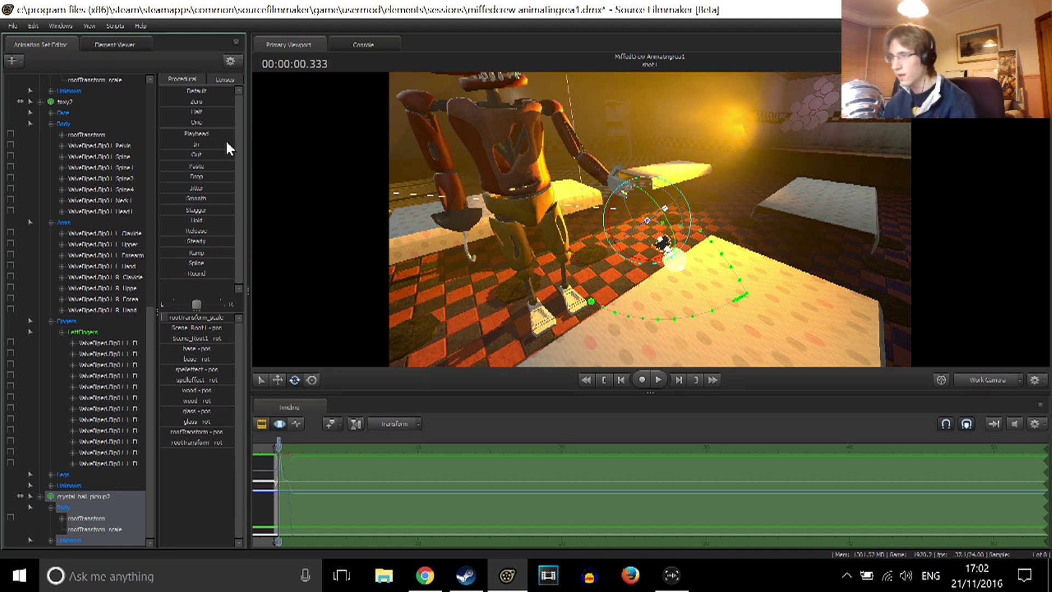
{"action": "left_click", "coordinate": [189, 134]}
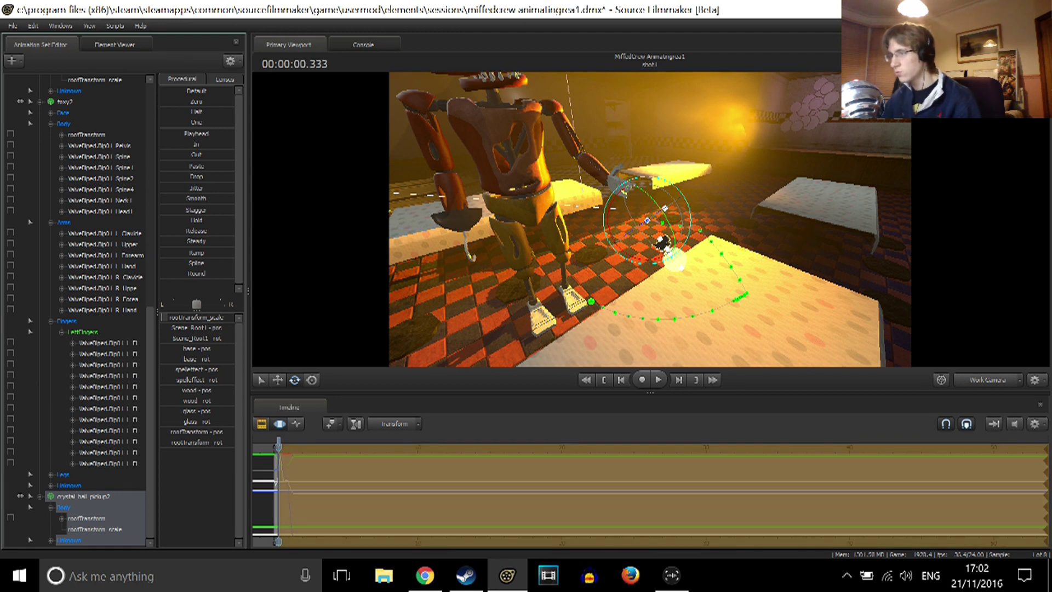
{"action": "left_click_drag", "start_coordinate": [189, 135], "coordinate": [234, 134]}
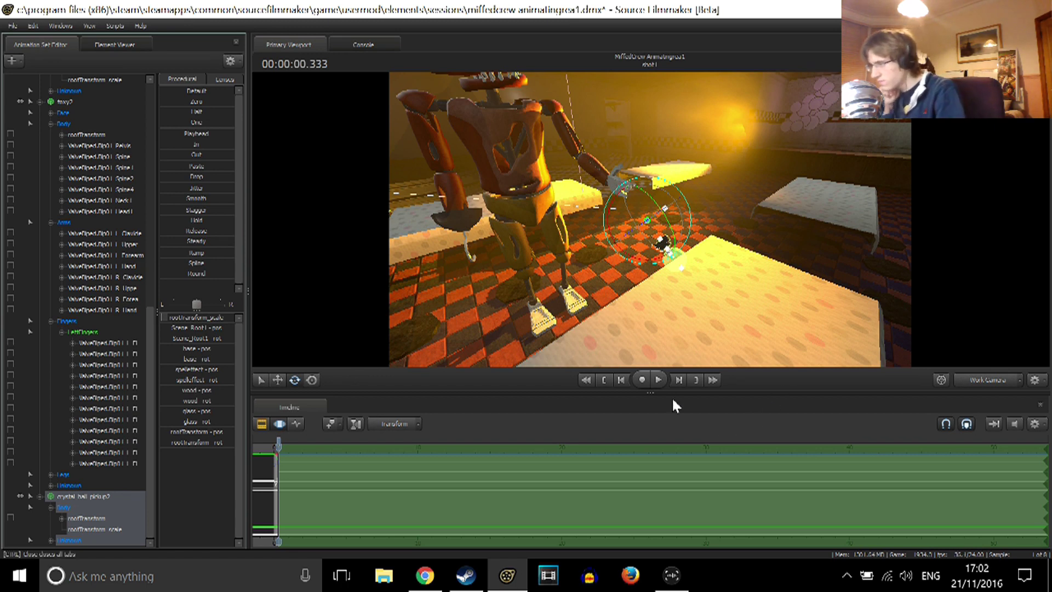
- Play the shot from the start, pause after the ball release, and examine the crystal ball beside the table from close up
{"action": "key", "text": "space"}
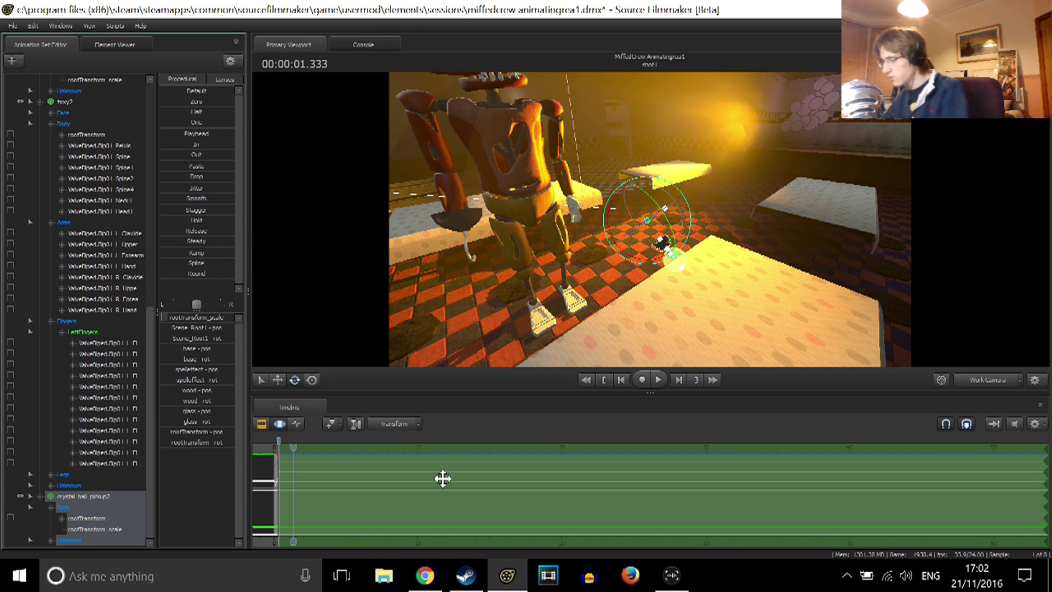
{"action": "key", "text": "space"}
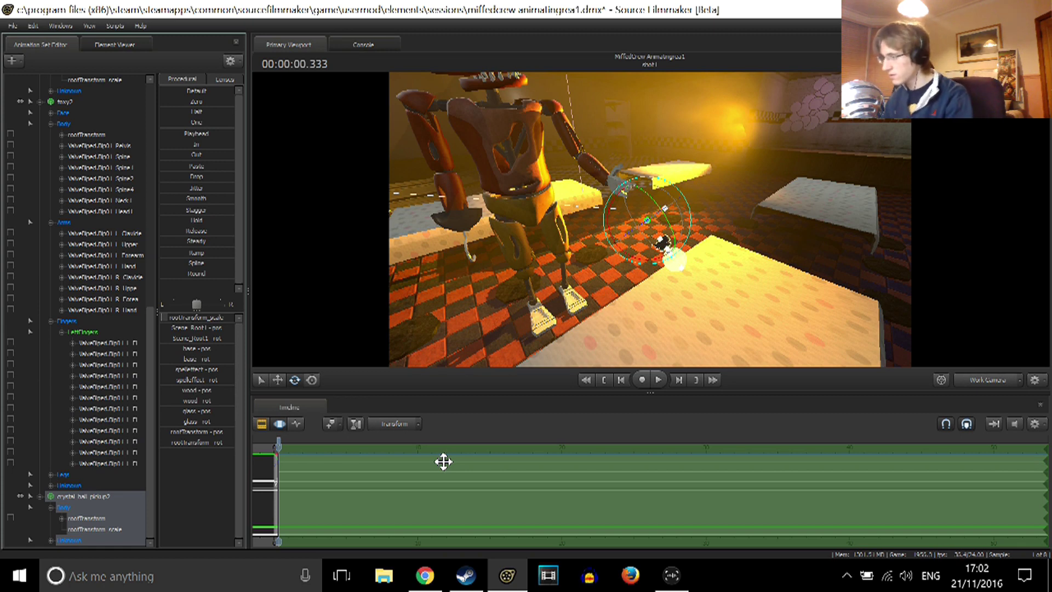
{"action": "left_click", "coordinate": [605, 379]}
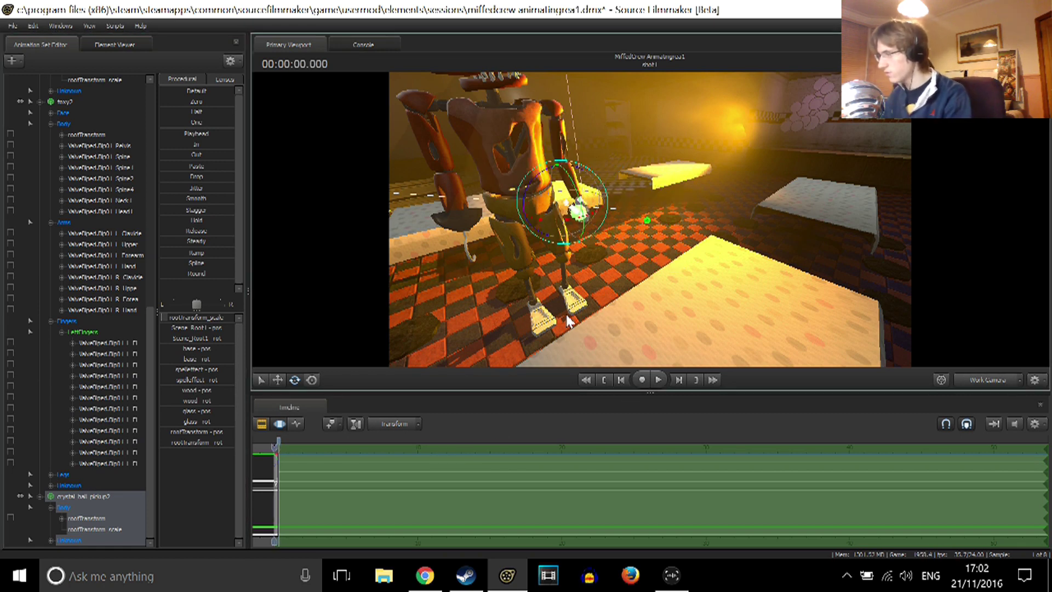
{"action": "key", "text": "space"}
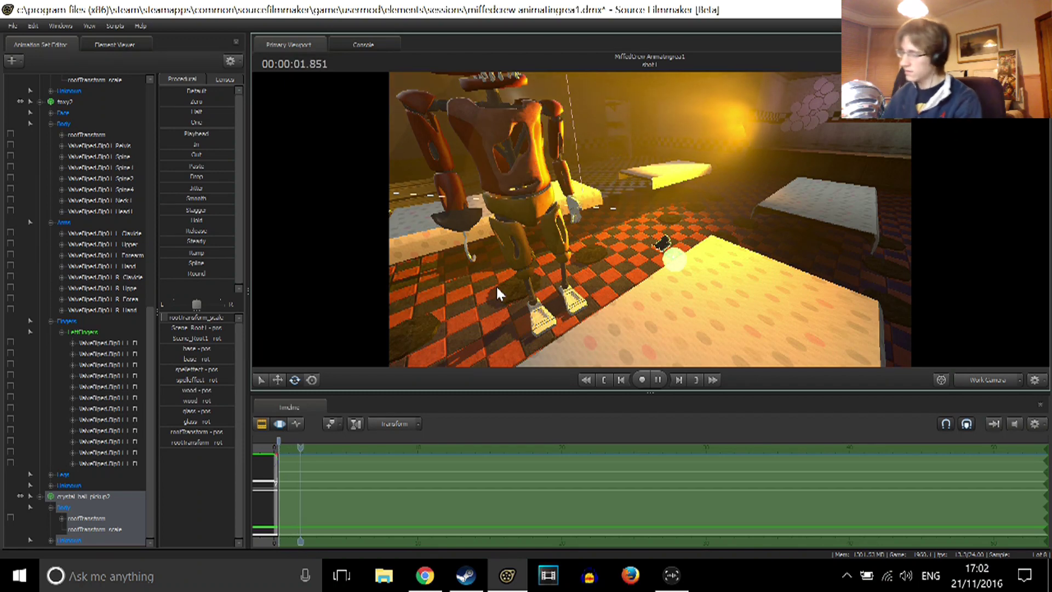
{"action": "key", "text": "space"}
{"action": "left_click_drag", "start_coordinate": [650, 219], "coordinate": [750, 177]}
{"action": "key", "text": "w"}
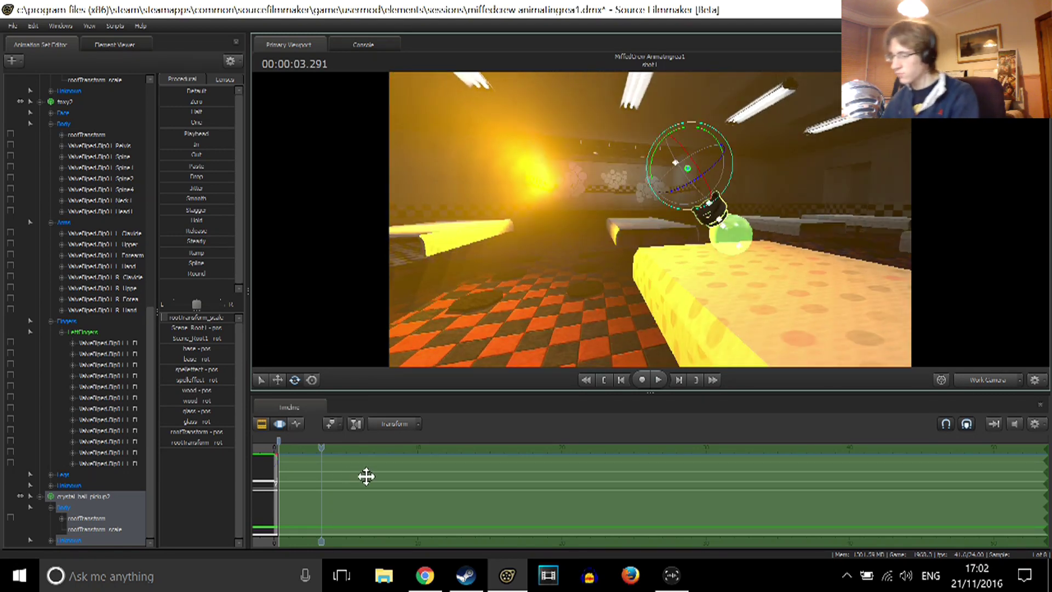
{"action": "left_click_drag", "start_coordinate": [459, 263], "coordinate": [649, 219]}
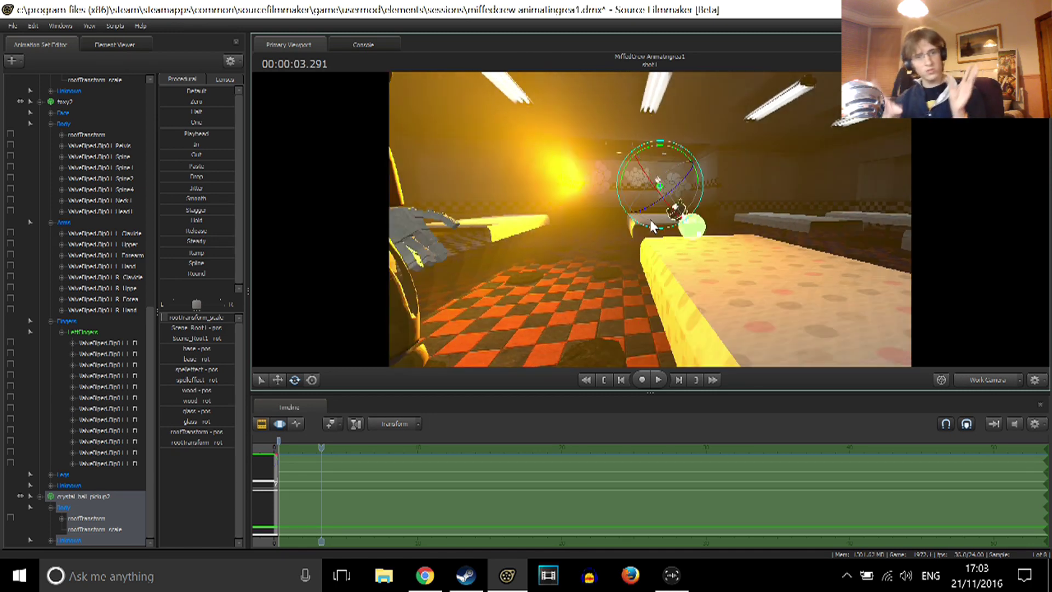